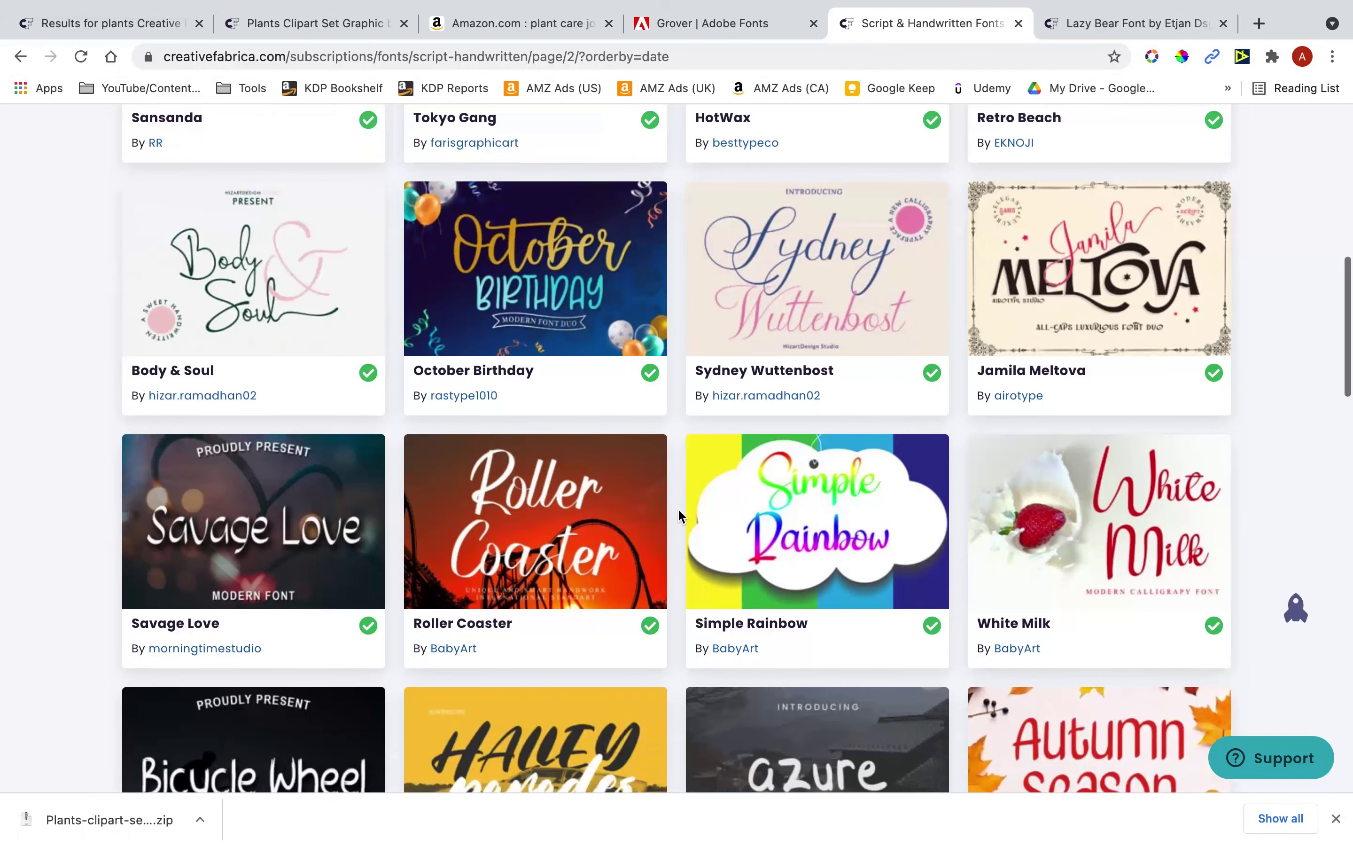
# Open the Olive and Prince font pages in new tabs, then go to page 3 of script fonts.
pyautogui.scroll(-7, 678, 508)
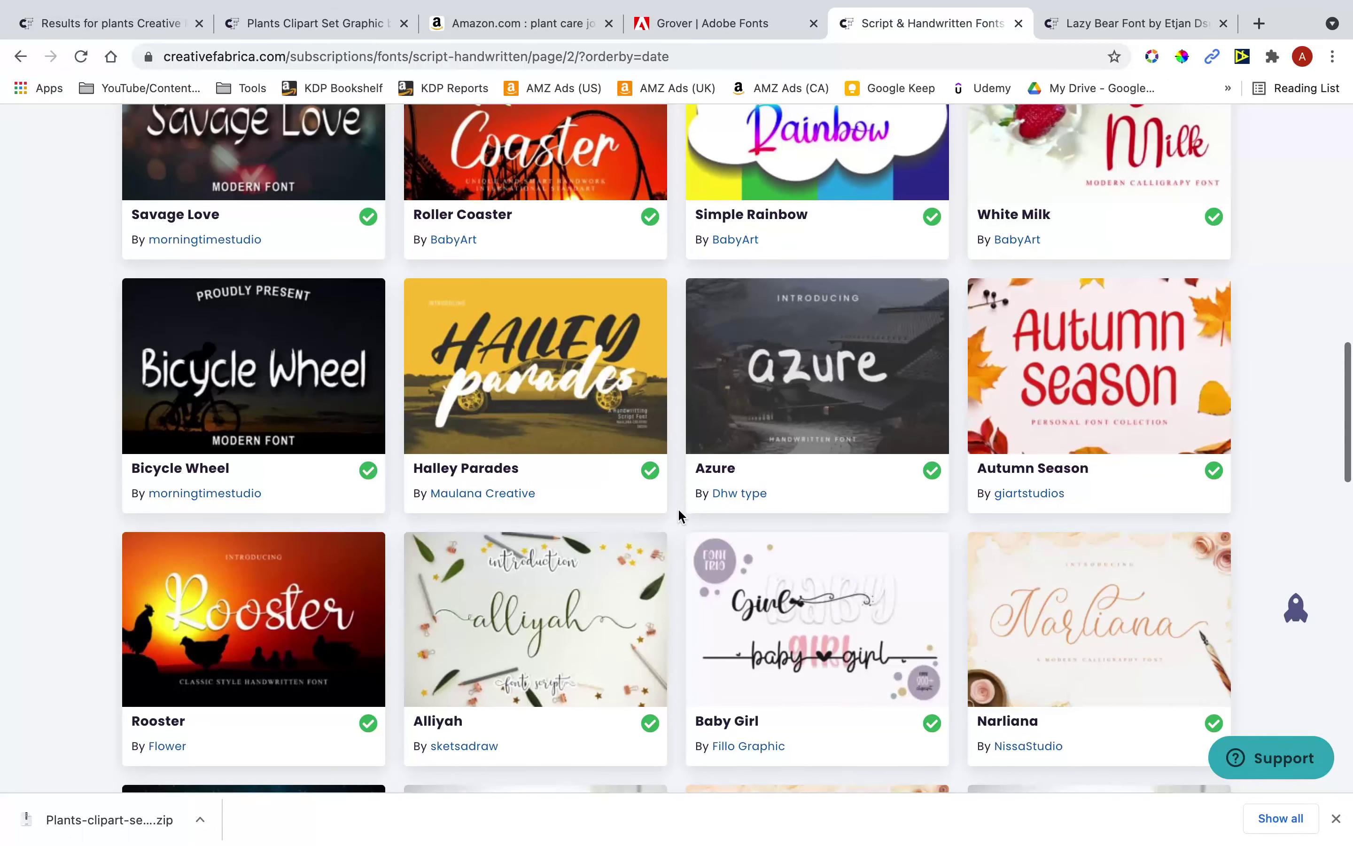
pyautogui.scroll(-3, 682, 515)
pyautogui.scroll(-3, 682, 515)
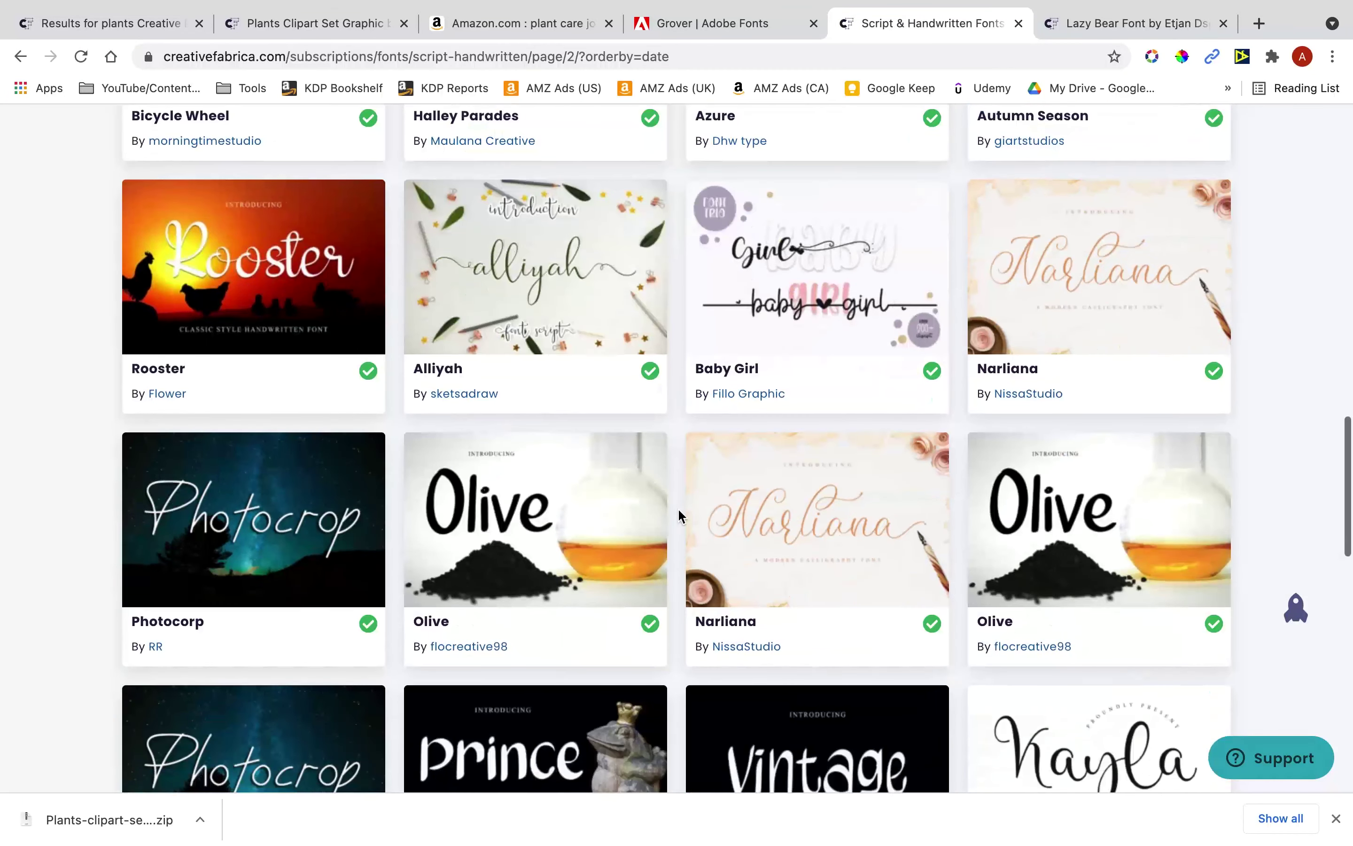
pyautogui.middleClick(526, 526)
pyautogui.scroll(-8, 526, 526)
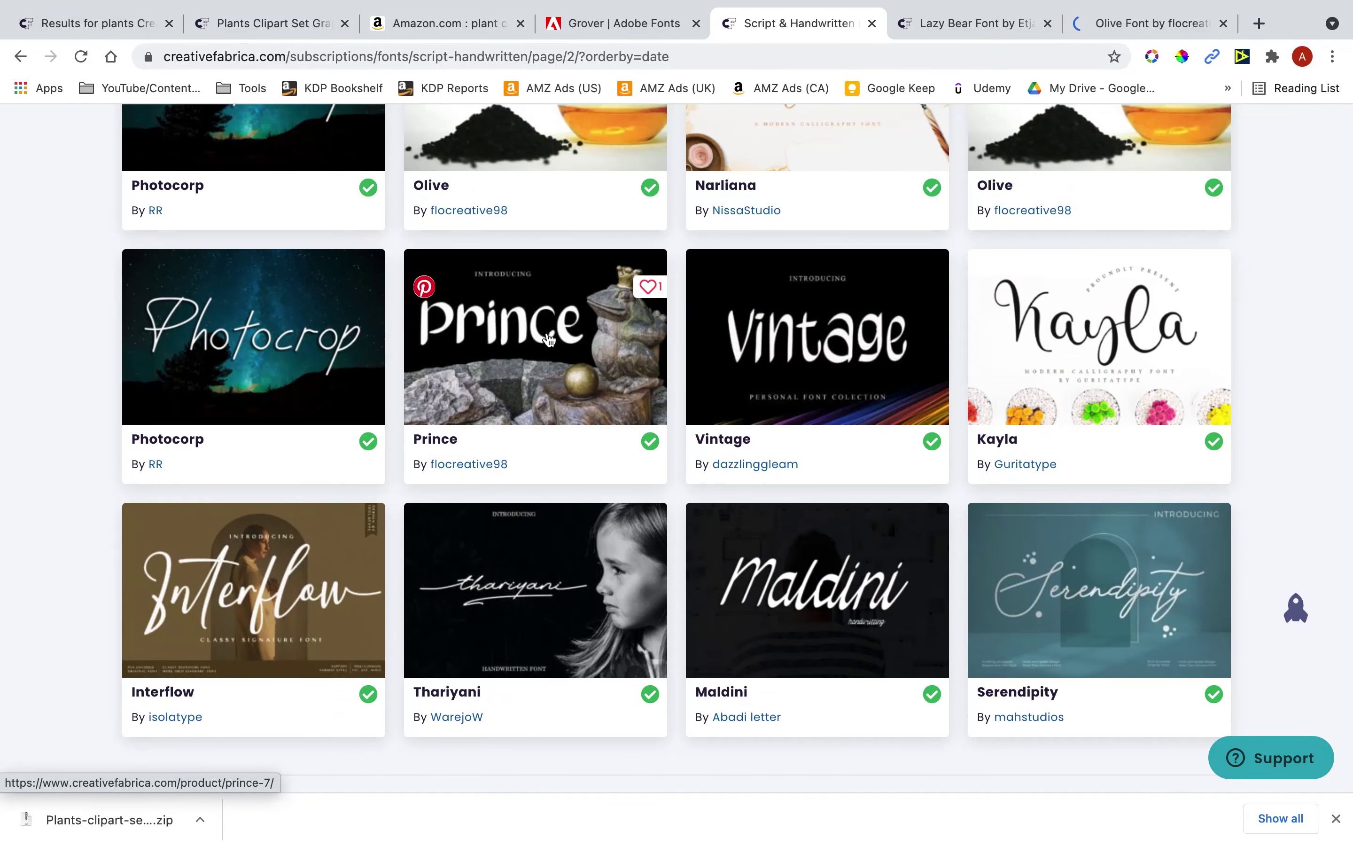
pyautogui.middleClick(549, 339)
pyautogui.scroll(-5, 549, 339)
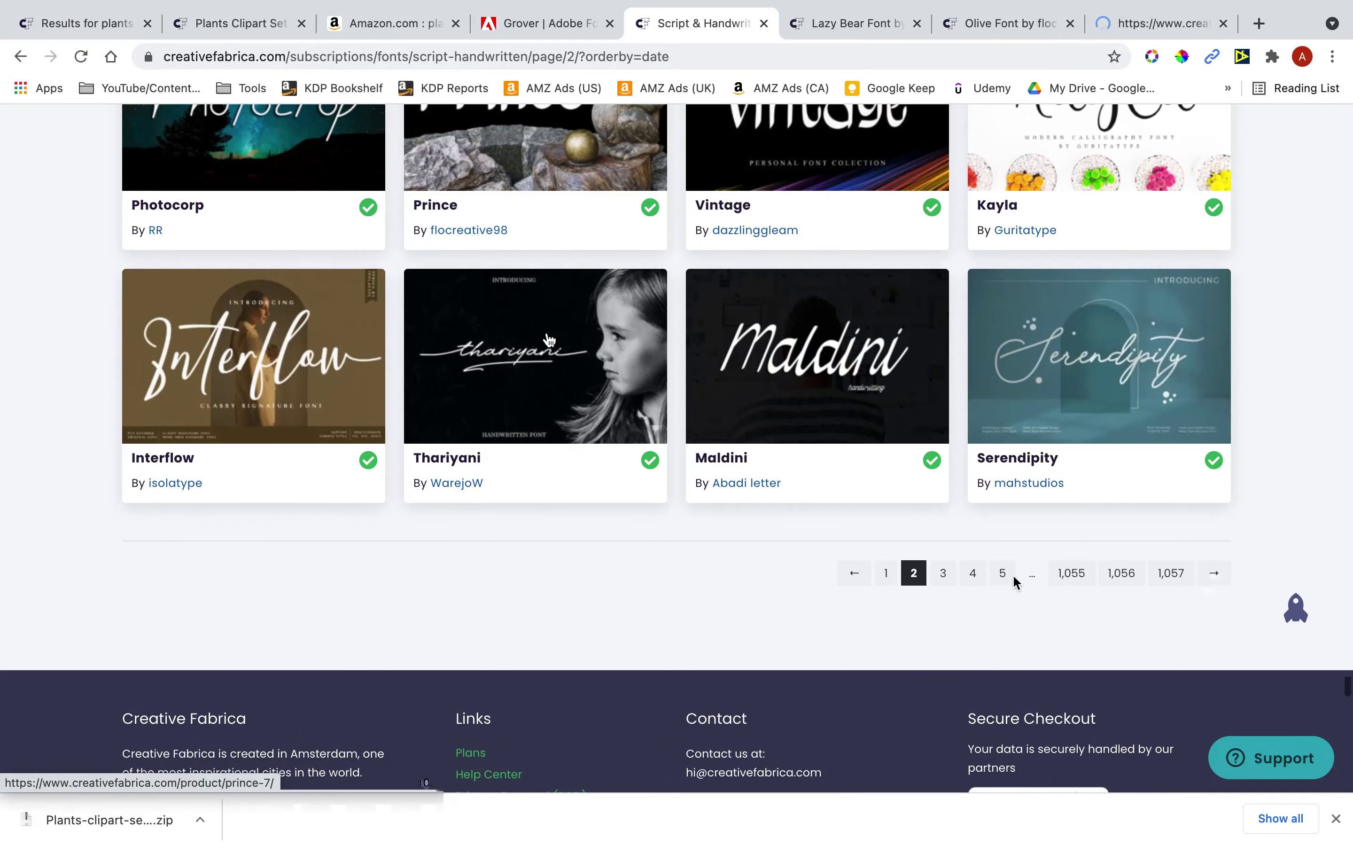
pyautogui.click(950, 576)
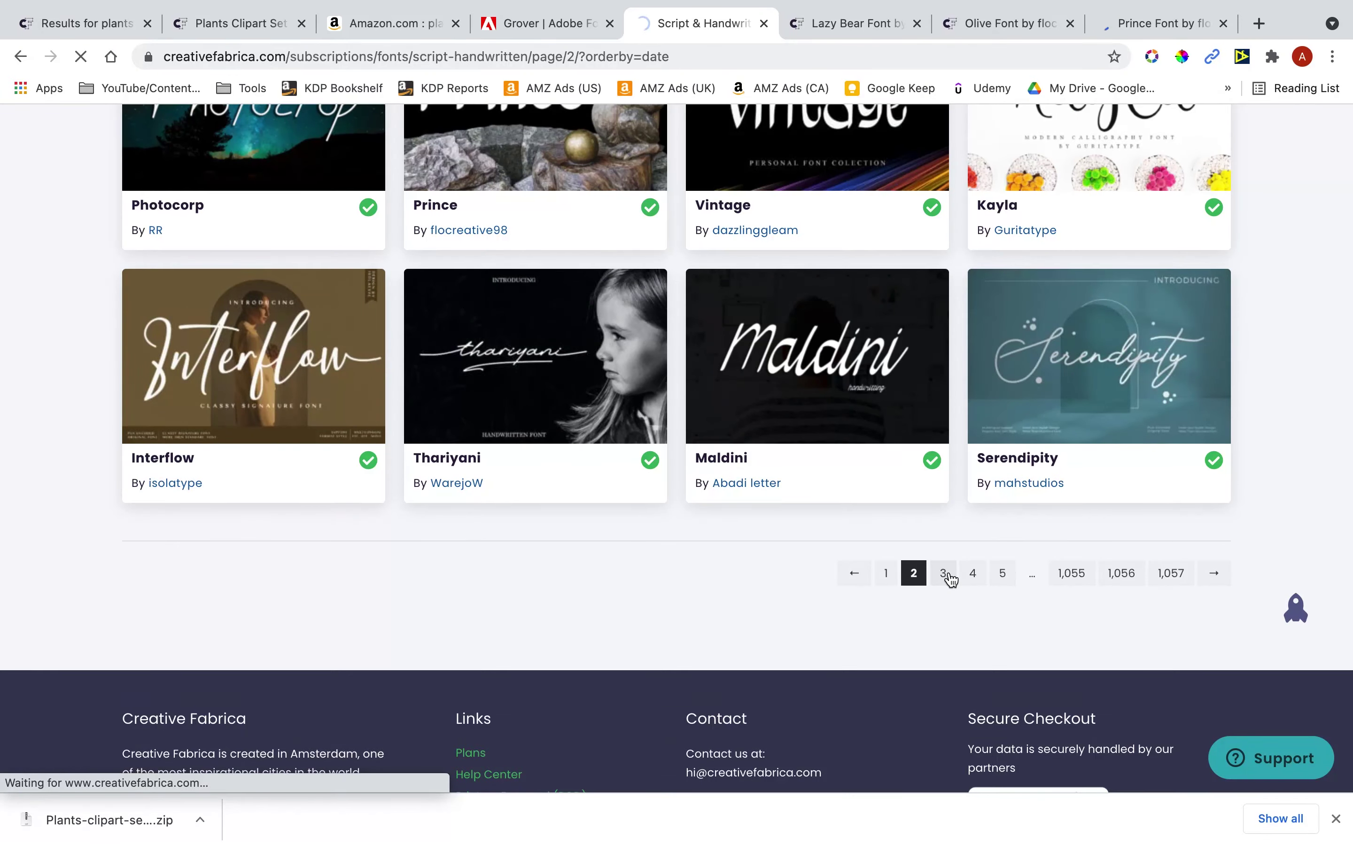
# Enter PLANT CARE JOURNAL as the Lazy Bear font's preview text.
pyautogui.scroll(-3, 651, 438)
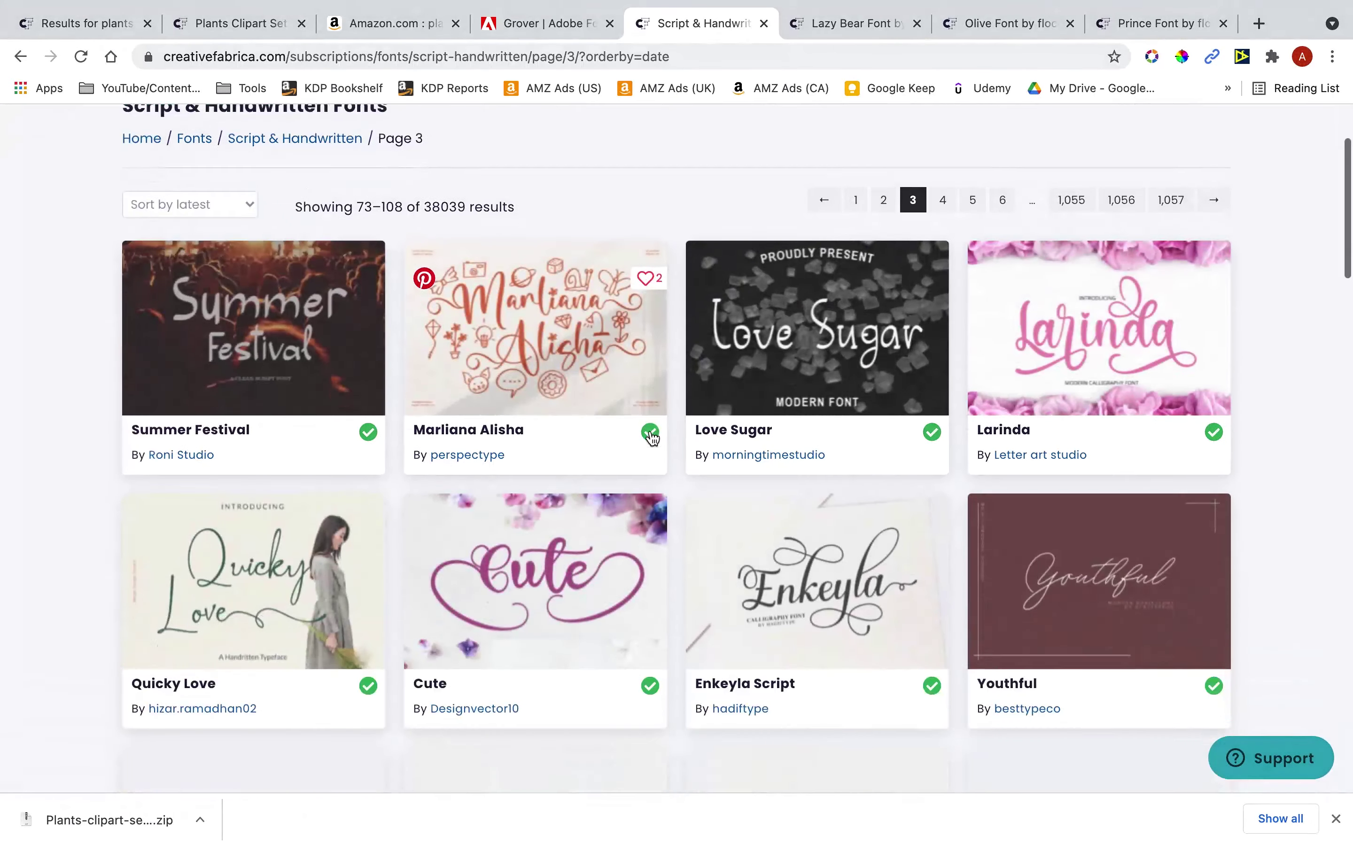
pyautogui.scroll(-12, 650, 438)
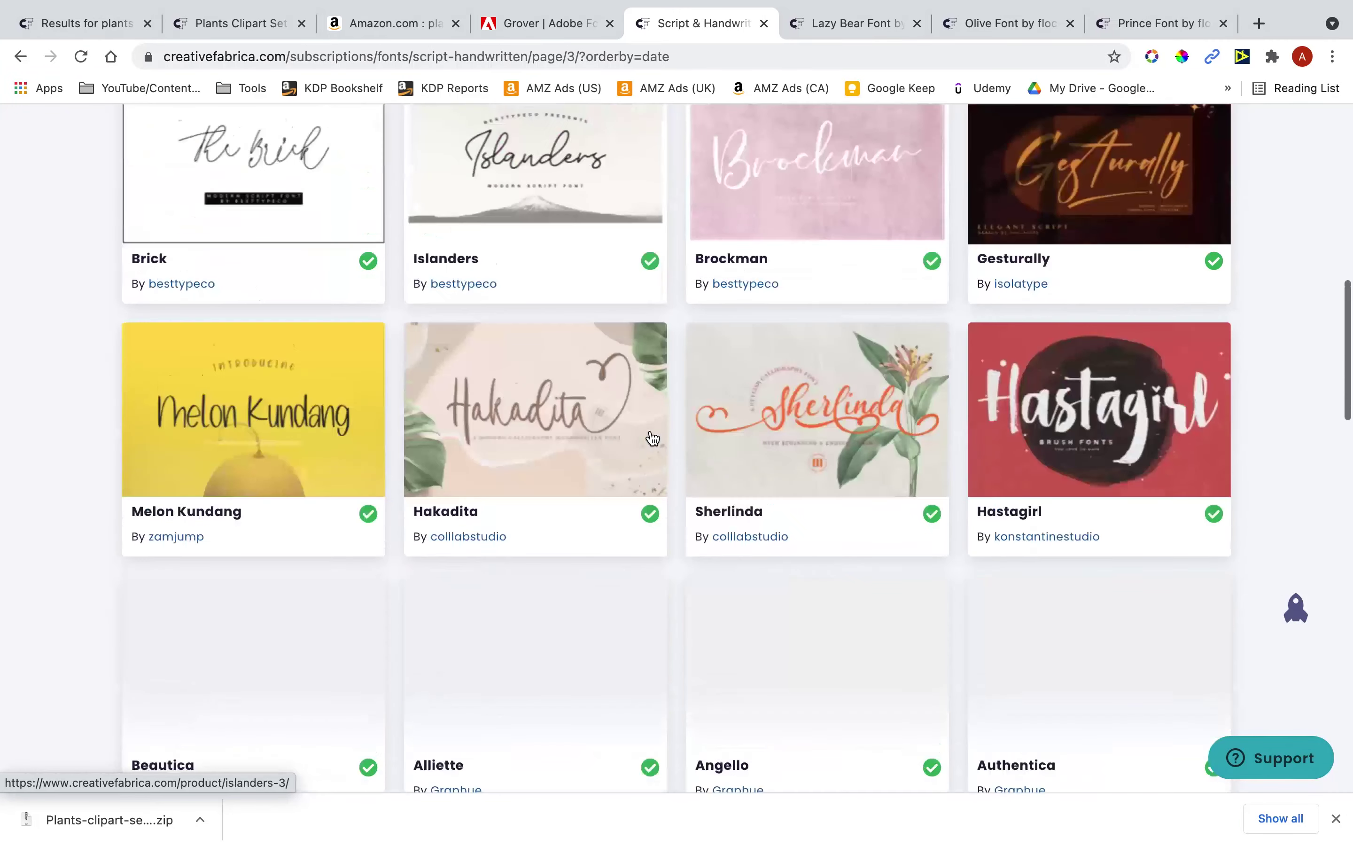
pyautogui.scroll(-5, 652, 438)
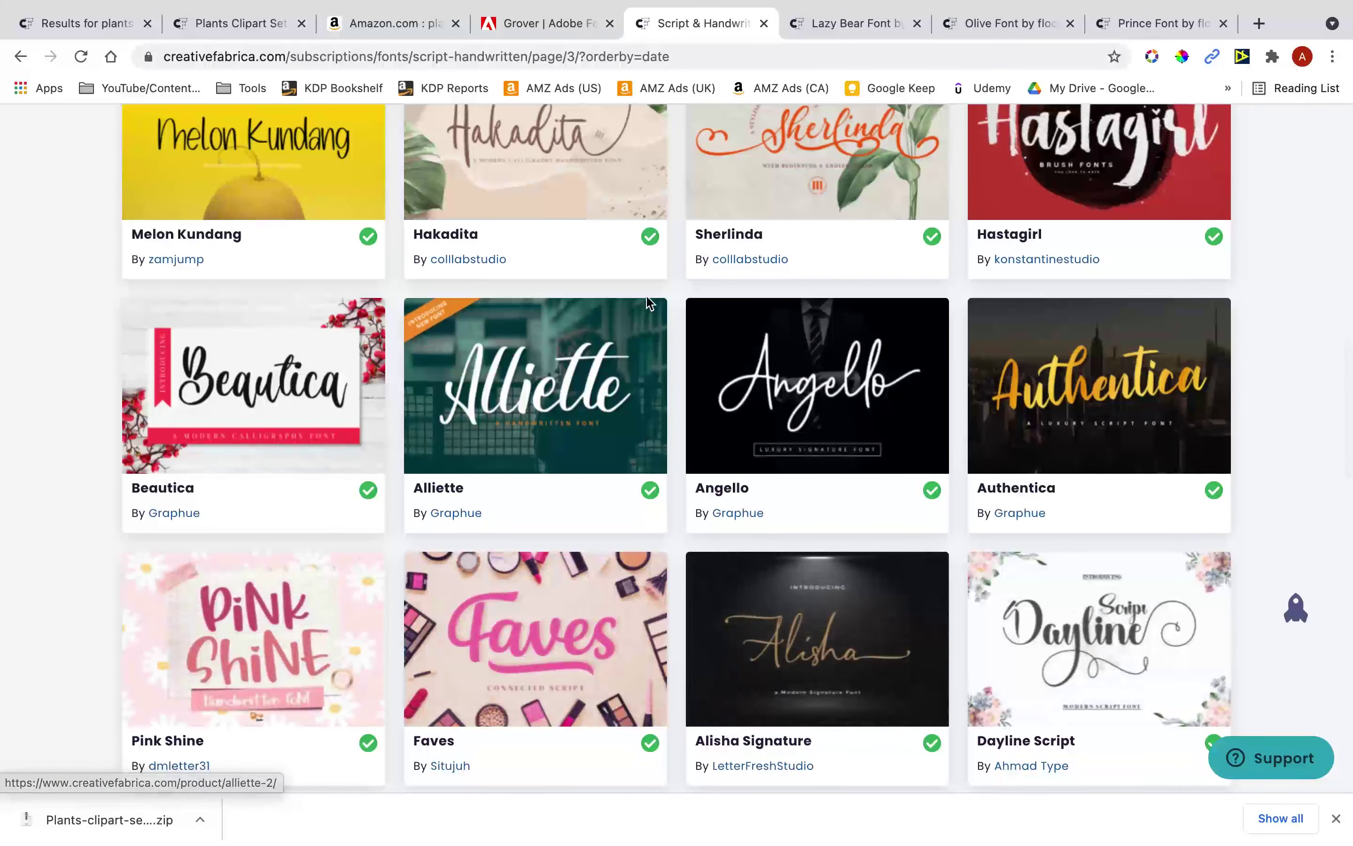
pyautogui.hotkey('ctrl', 'Tab')
pyautogui.scroll(-14, 405, 513)
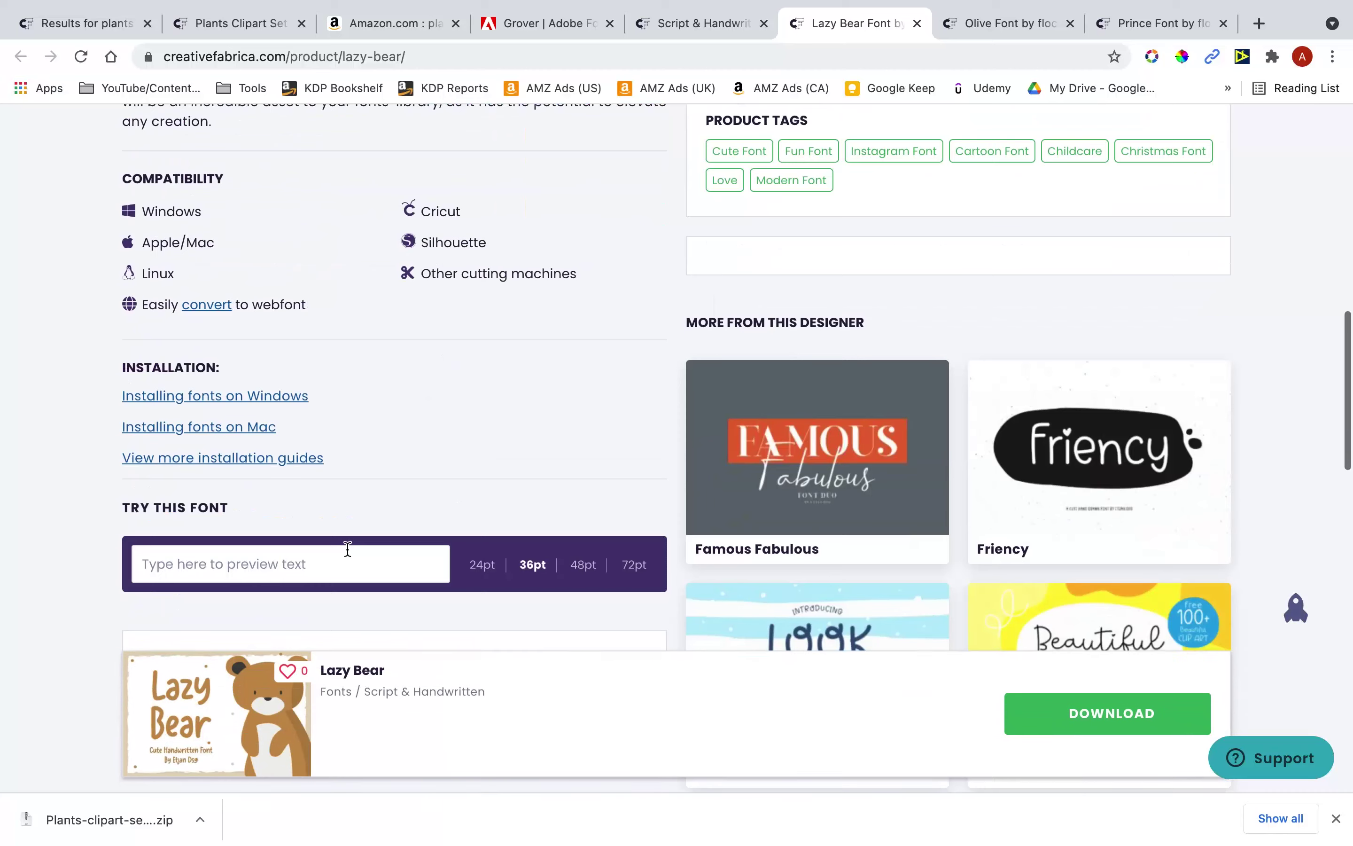
pyautogui.click(347, 548)
pyautogui.scroll(-4, 347, 549)
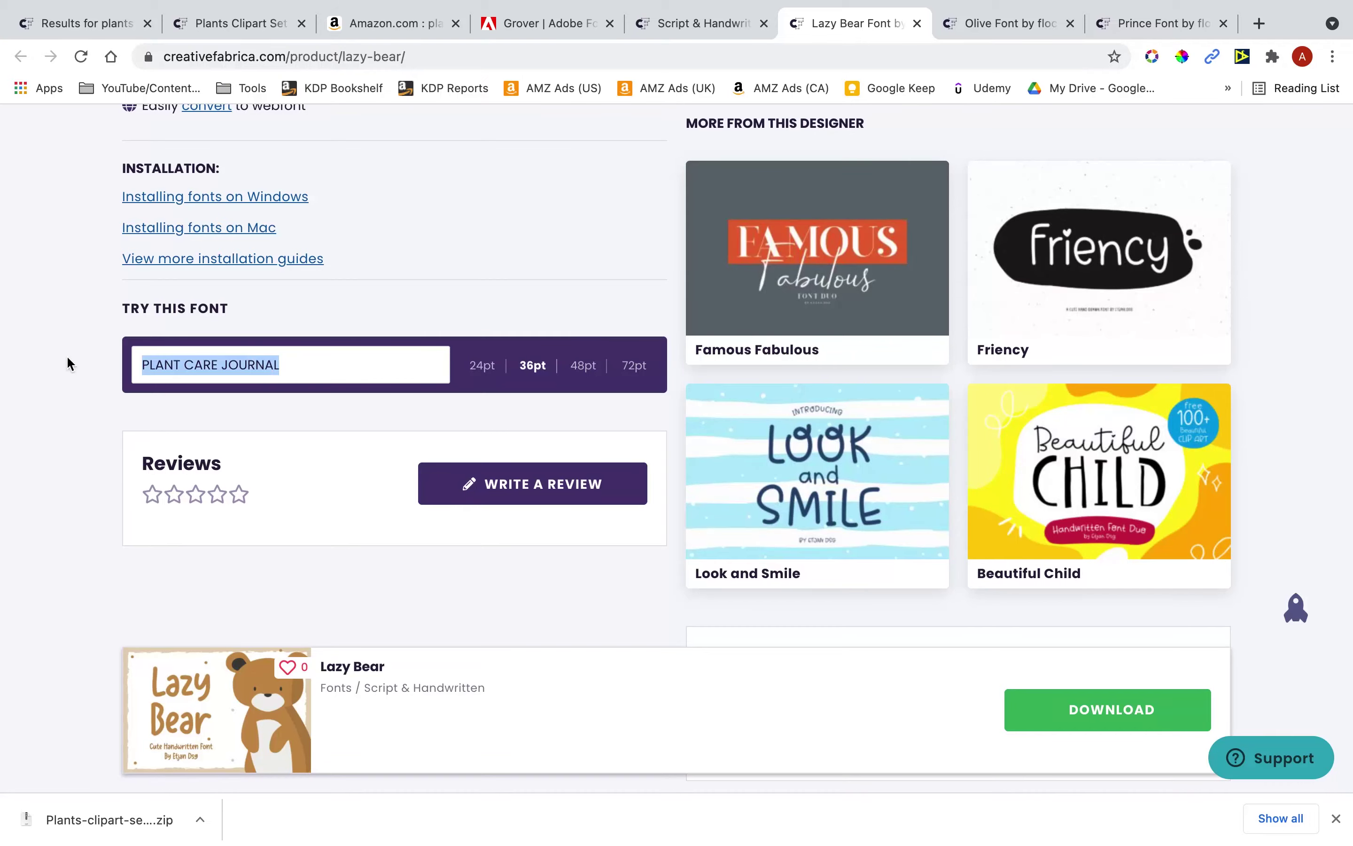
# Browse the Lazy Bear sample images and download the Lazy Bear font.
pyautogui.scroll(20, 298, 358)
pyautogui.scroll(-5, 300, 364)
pyautogui.click(509, 493)
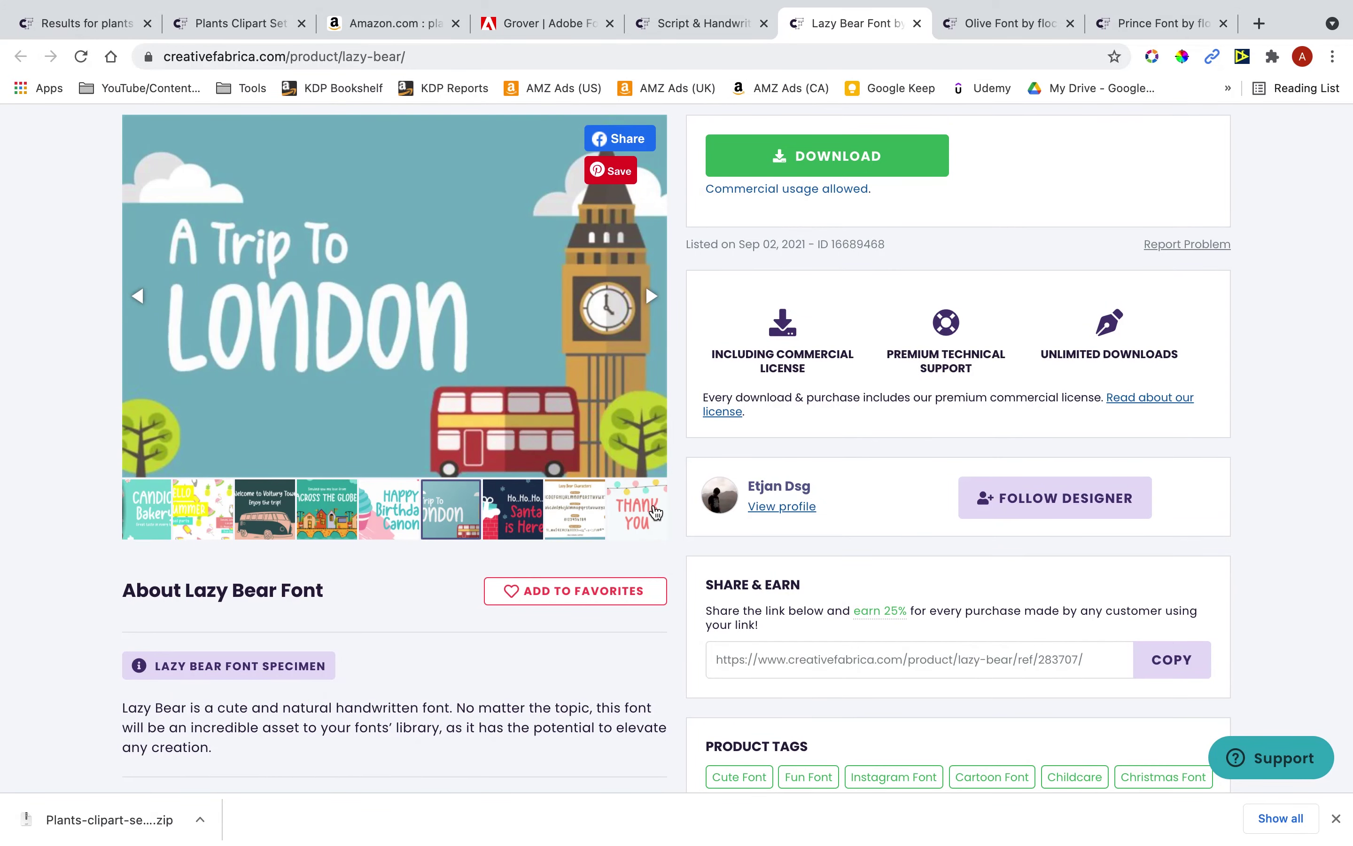
pyautogui.click(655, 512)
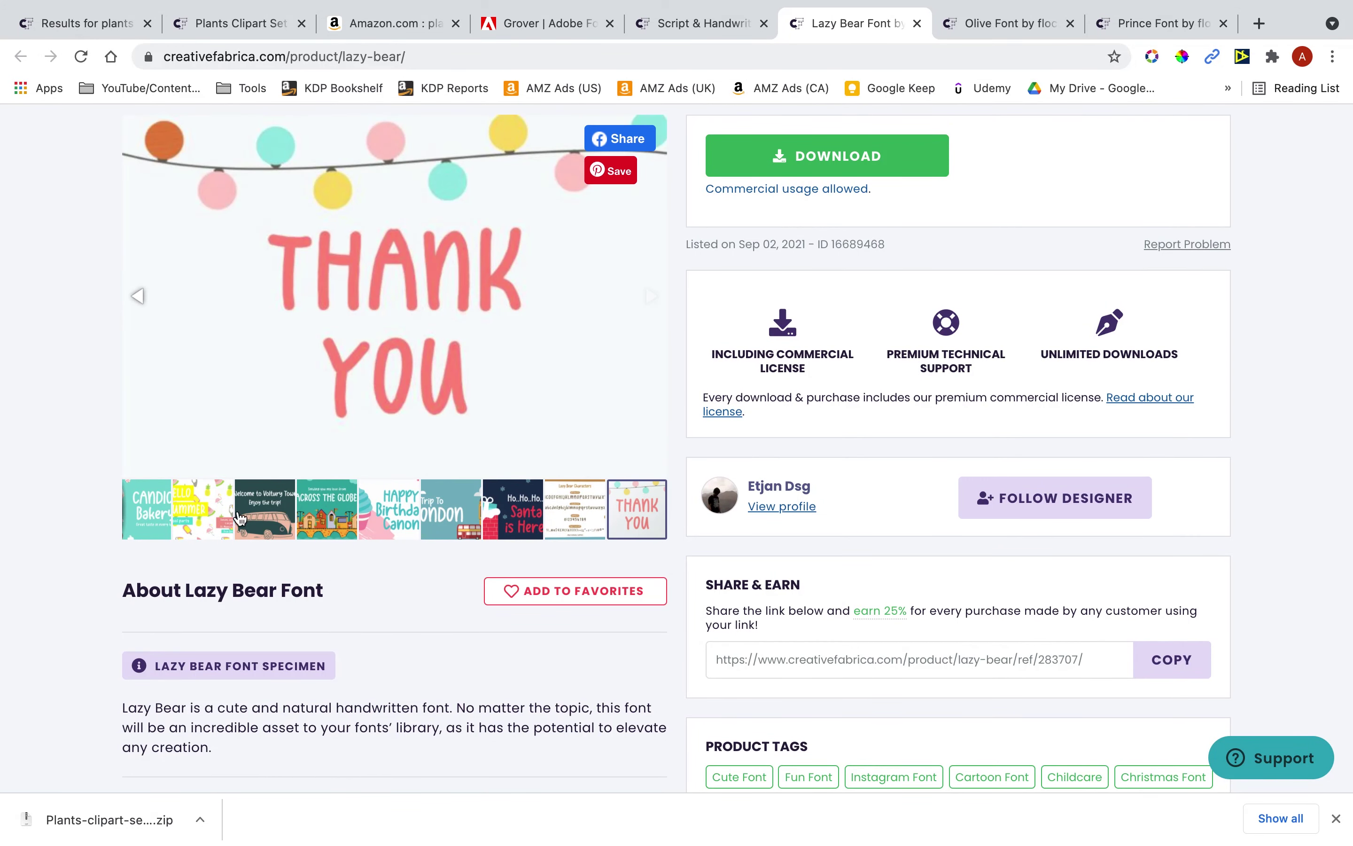
pyautogui.click(282, 512)
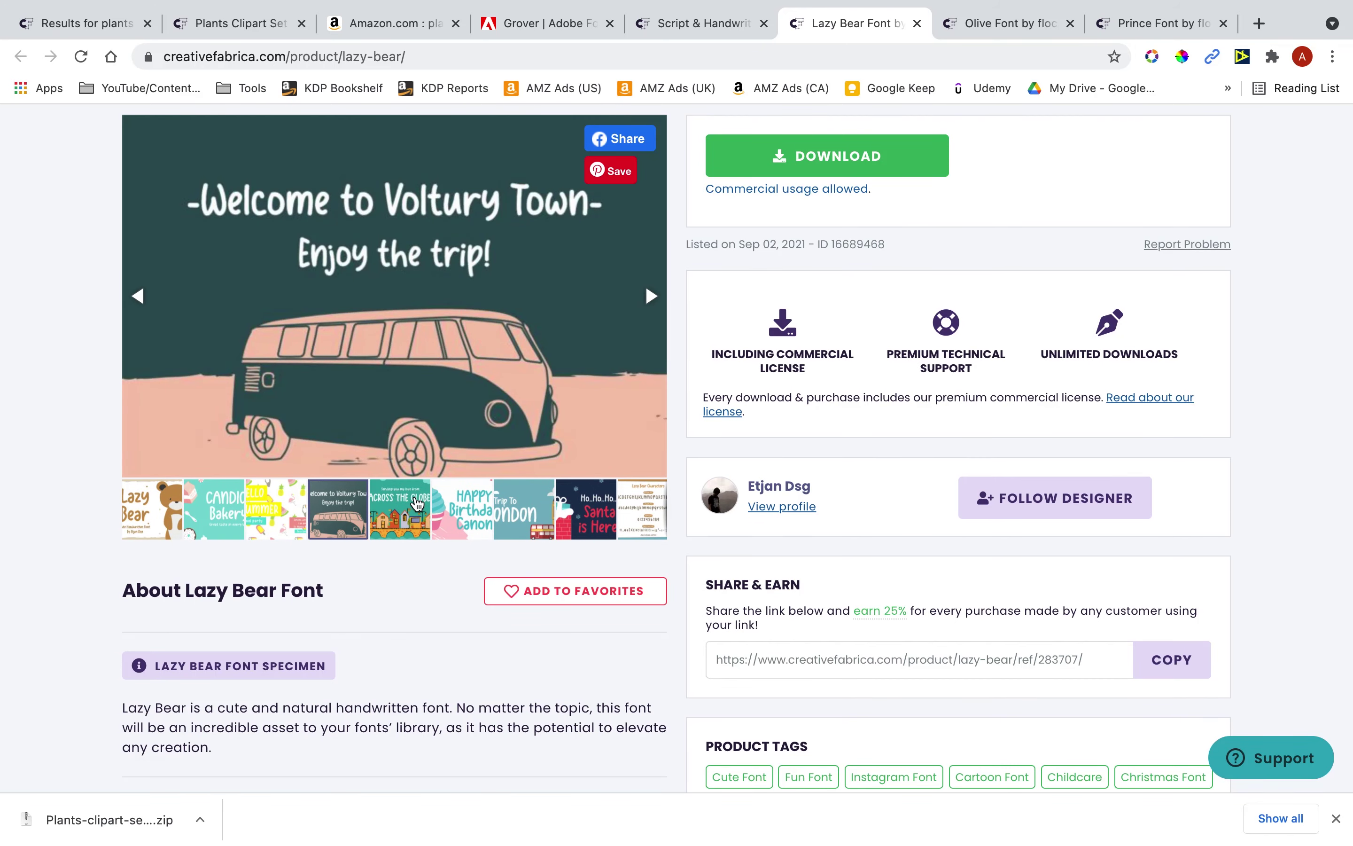
pyautogui.click(417, 504)
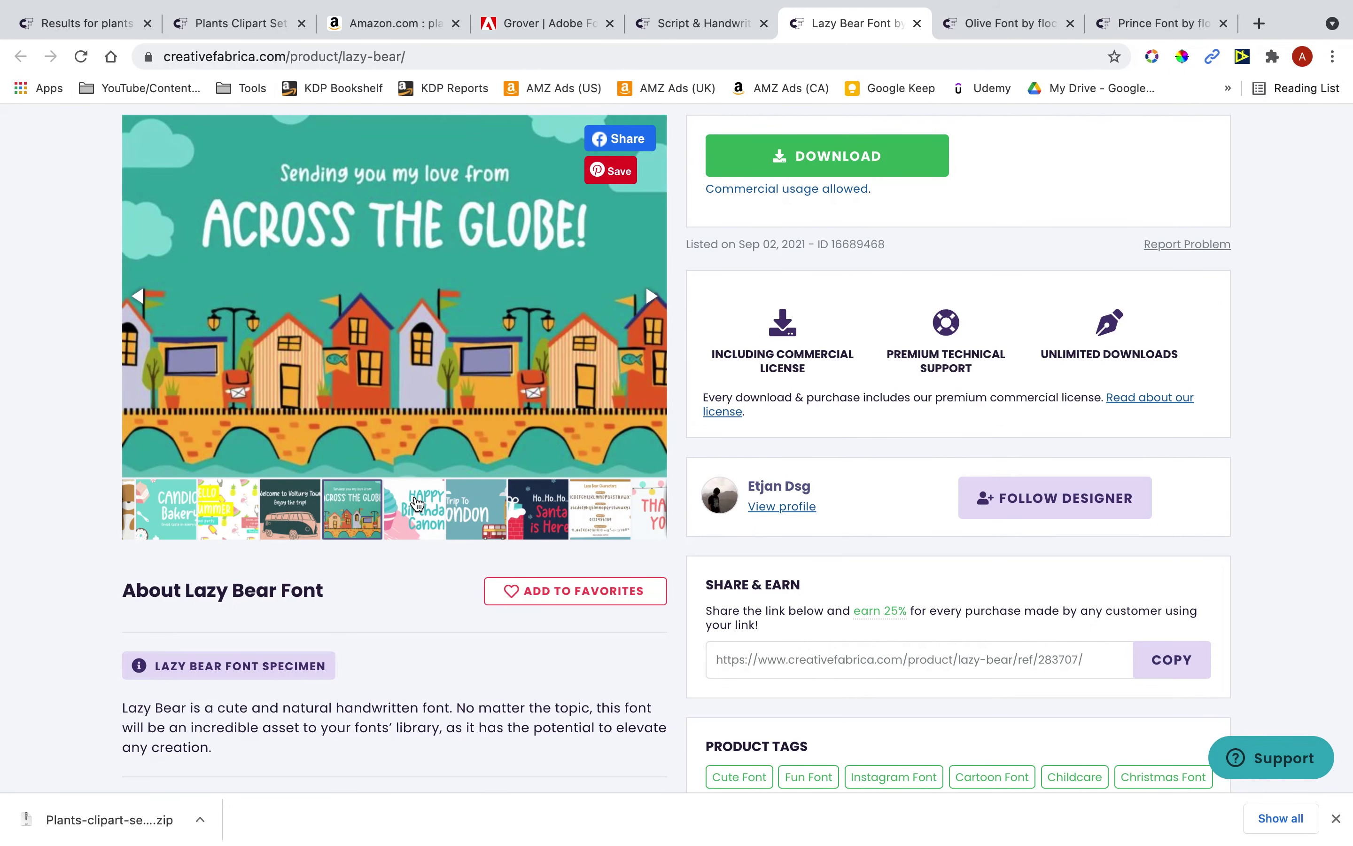
pyautogui.click(878, 161)
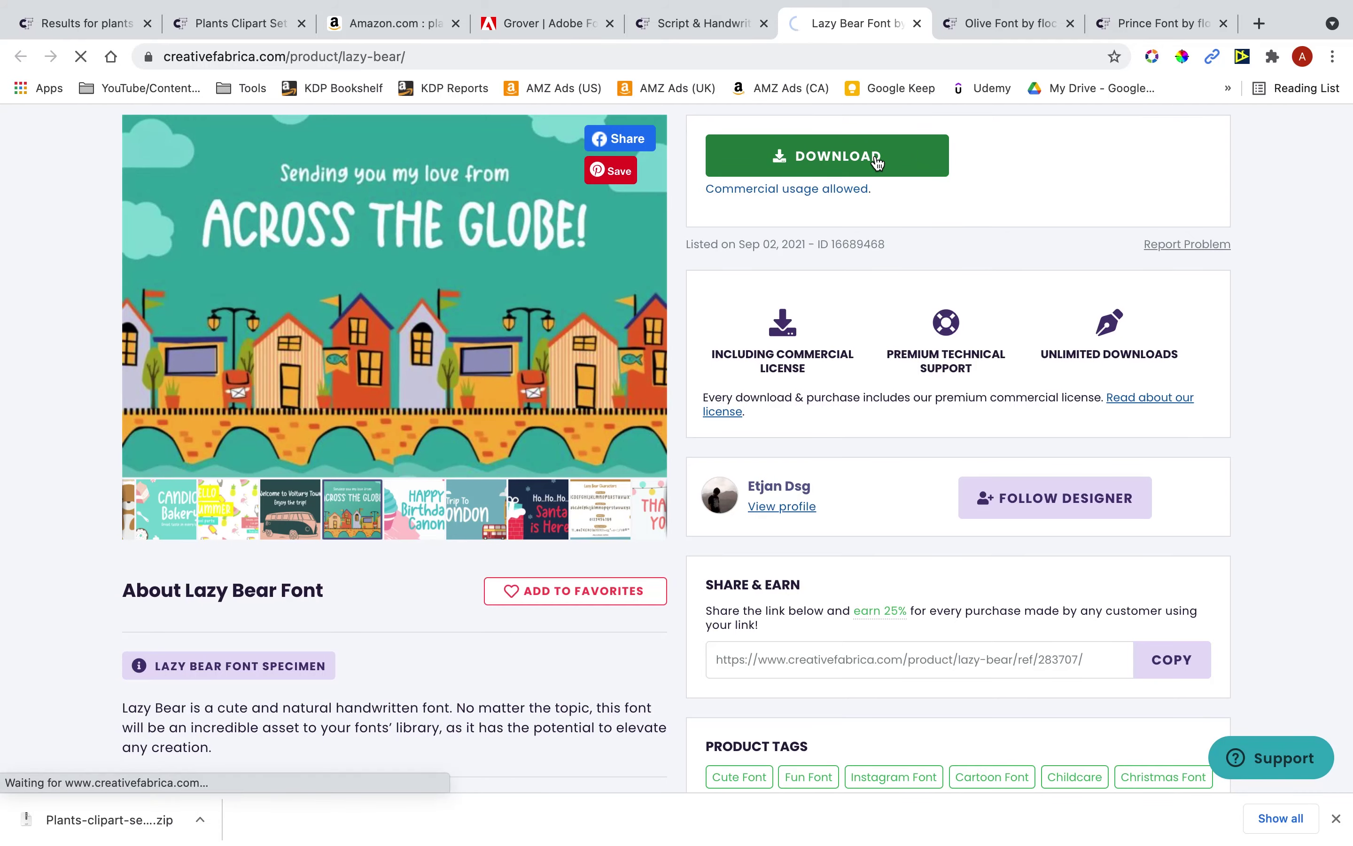
# Paste PLANT CARE JOURNAL as the Olive font's preview text.
pyautogui.hotkey('ctrl', 'Tab')
pyautogui.scroll(-7, 598, 458)
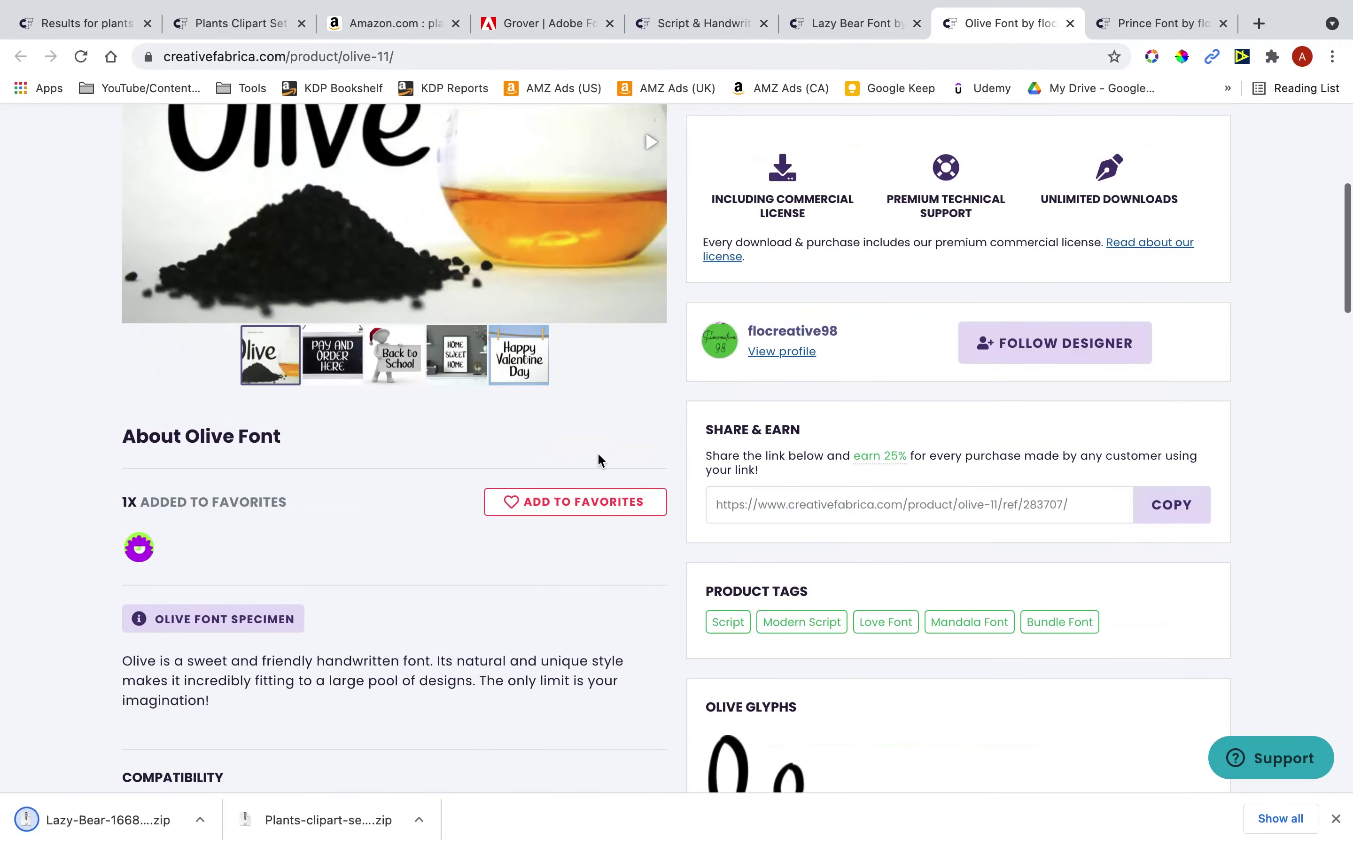
pyautogui.click(526, 358)
pyautogui.scroll(2, 528, 361)
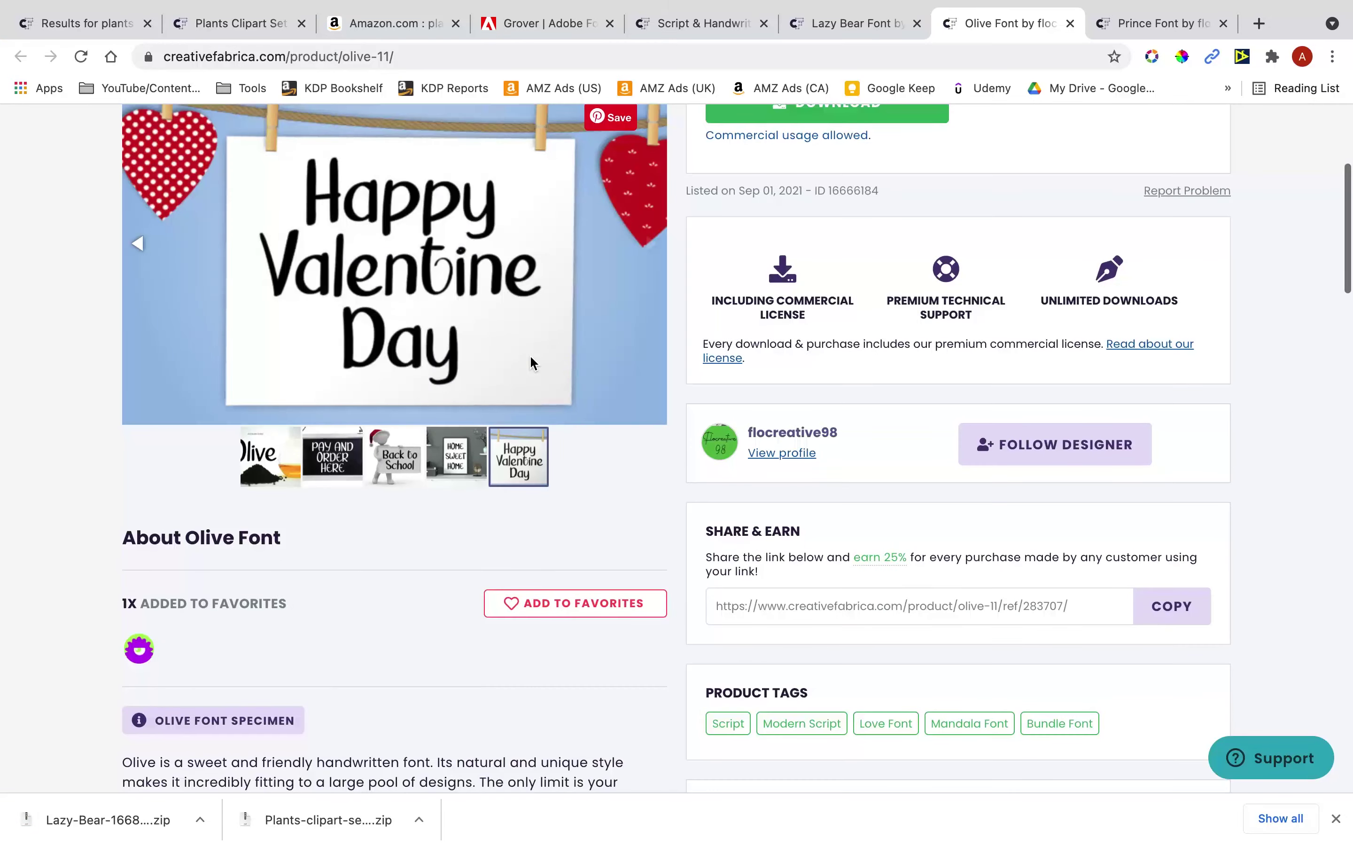
pyautogui.scroll(-10, 531, 363)
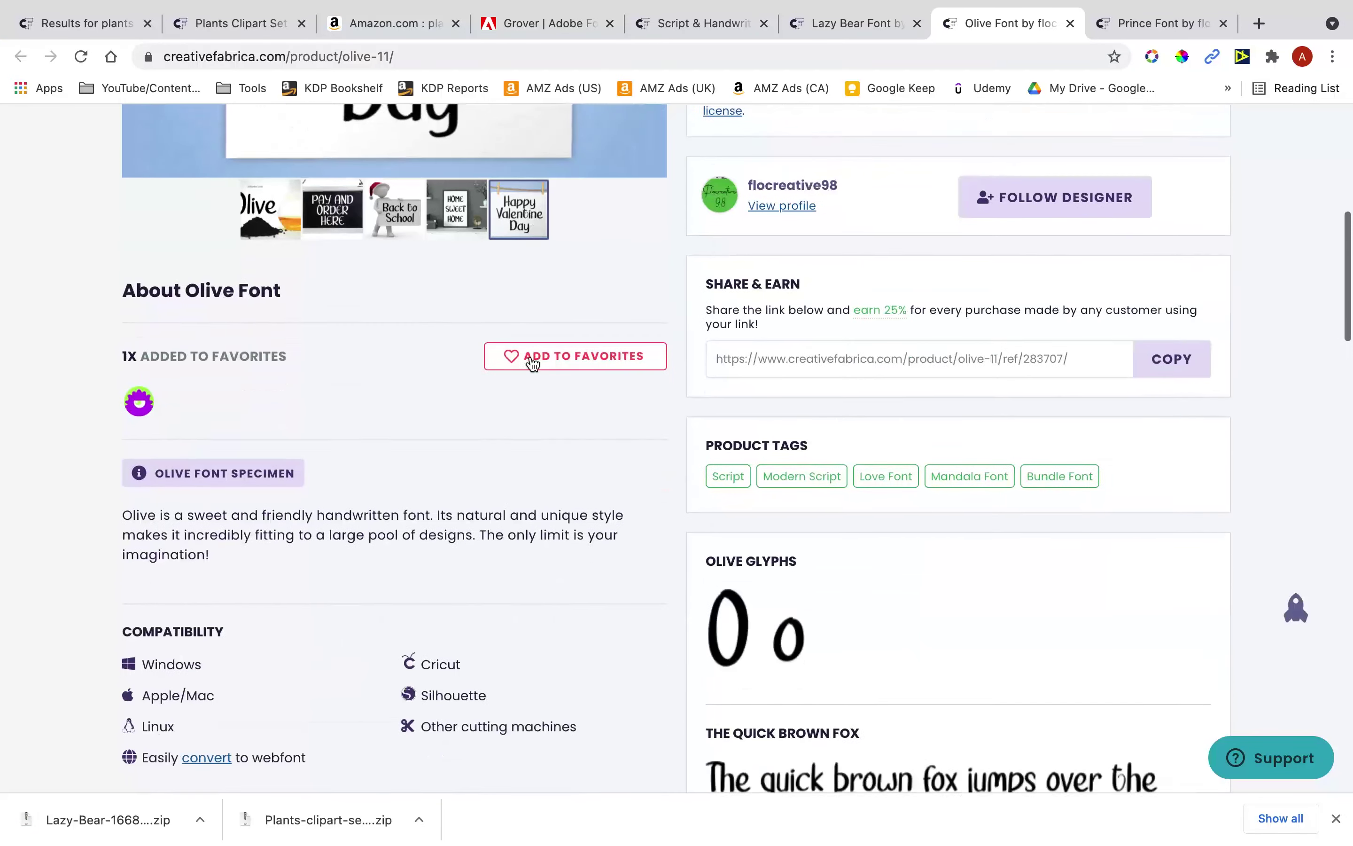
pyautogui.scroll(-11, 530, 362)
pyautogui.scroll(3, 341, 294)
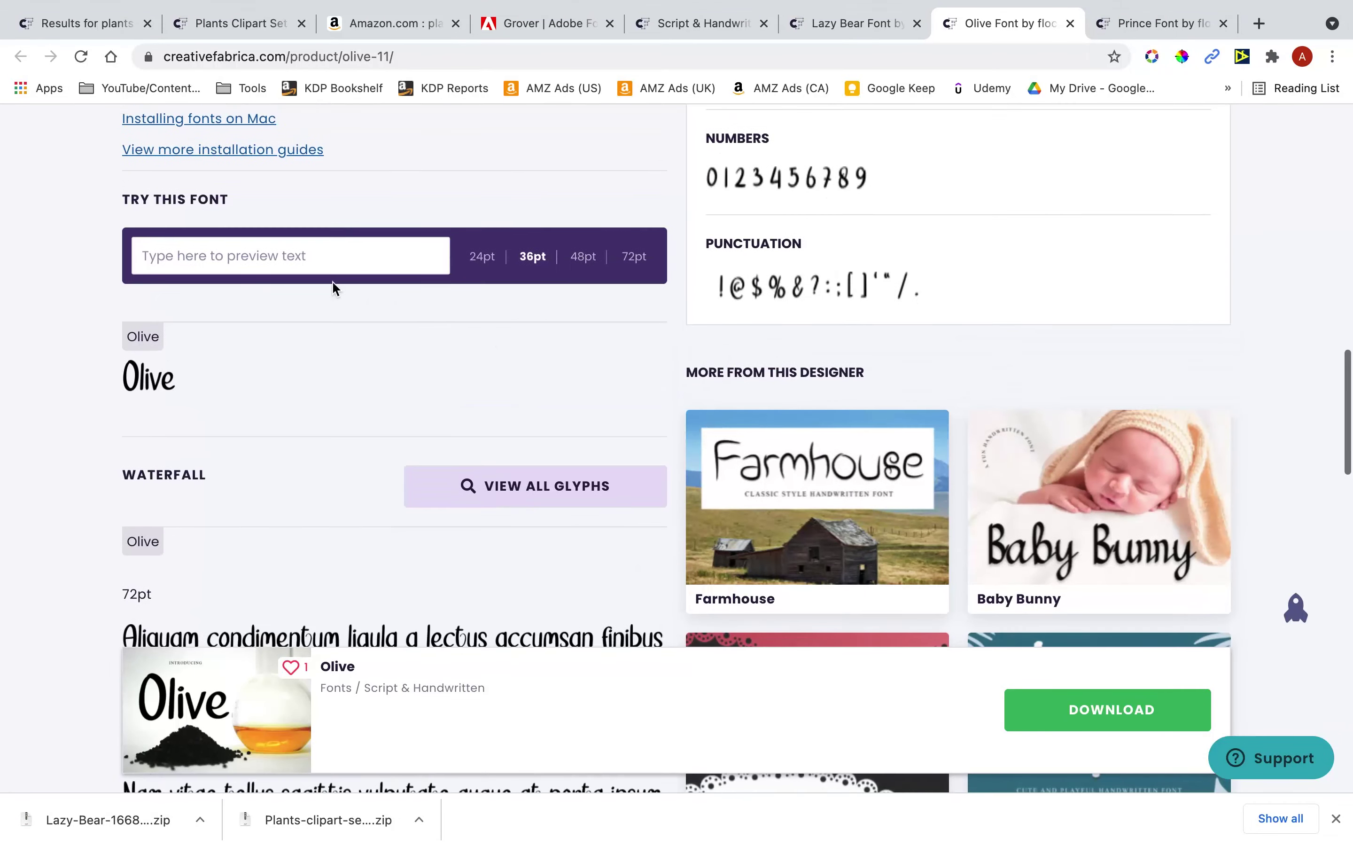
pyautogui.click(320, 265)
pyautogui.scroll(-2, 319, 267)
pyautogui.write('PLANT CARE JOURNAL')
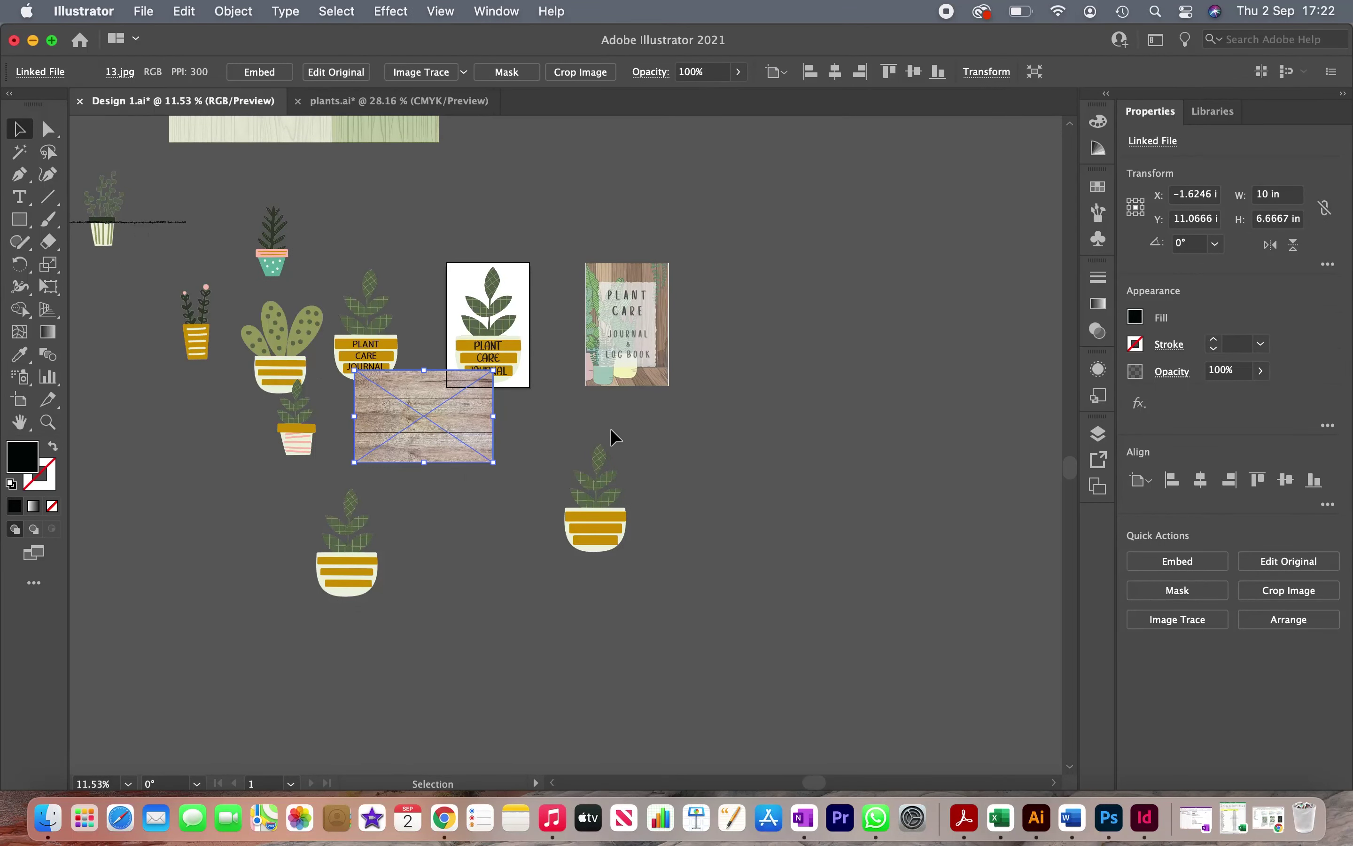
# Move the wood-plank image right and add a copy of the planks above the original.
pyautogui.click(615, 436)
pyautogui.moveTo(462, 423); pyautogui.dragTo(864, 395)
pyautogui.scroll(5, 861, 394)
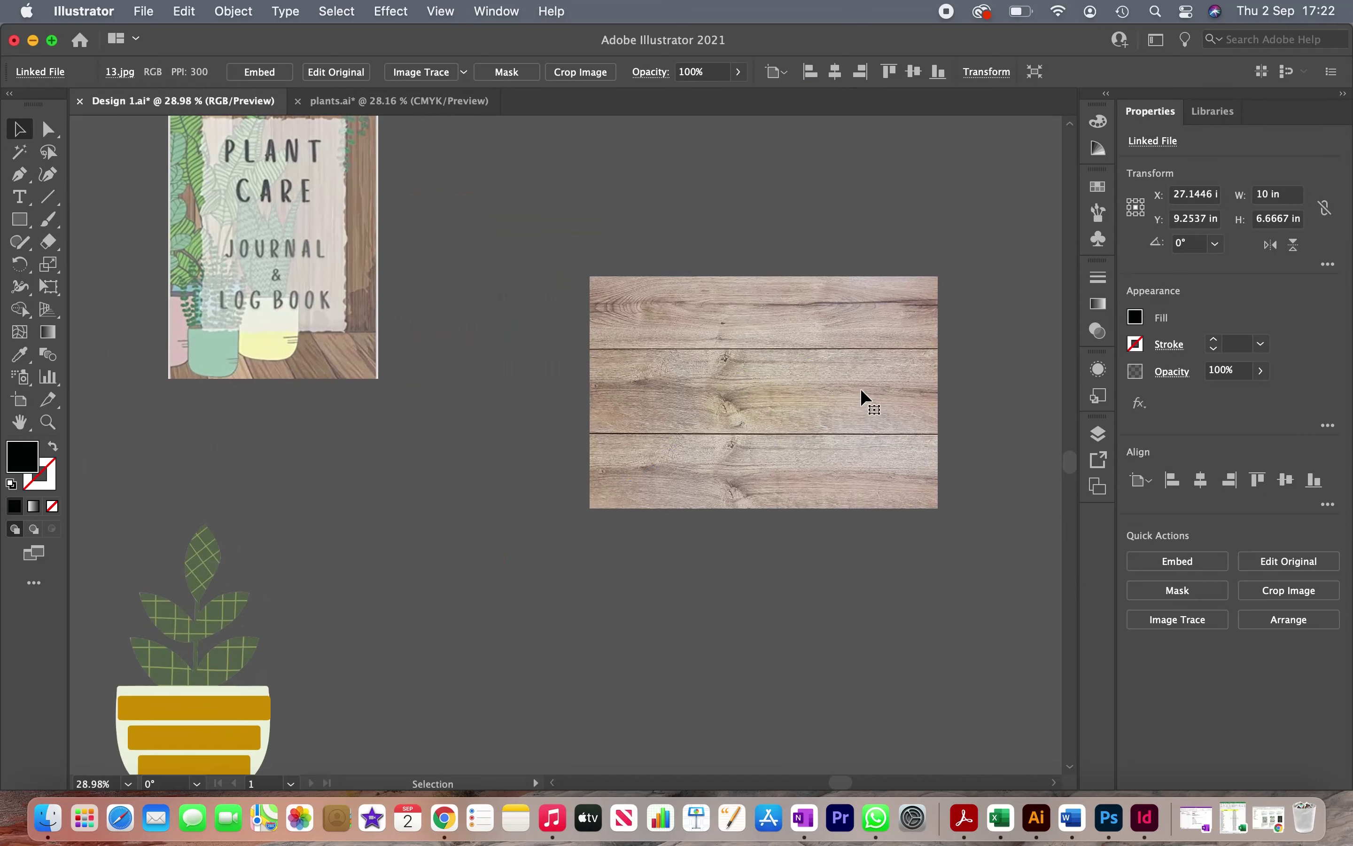
pyautogui.hscroll(3, 861, 397)
pyautogui.scroll(3, 862, 397)
pyautogui.click(891, 438)
pyautogui.moveTo(809, 484); pyautogui.dragTo(810, 250)
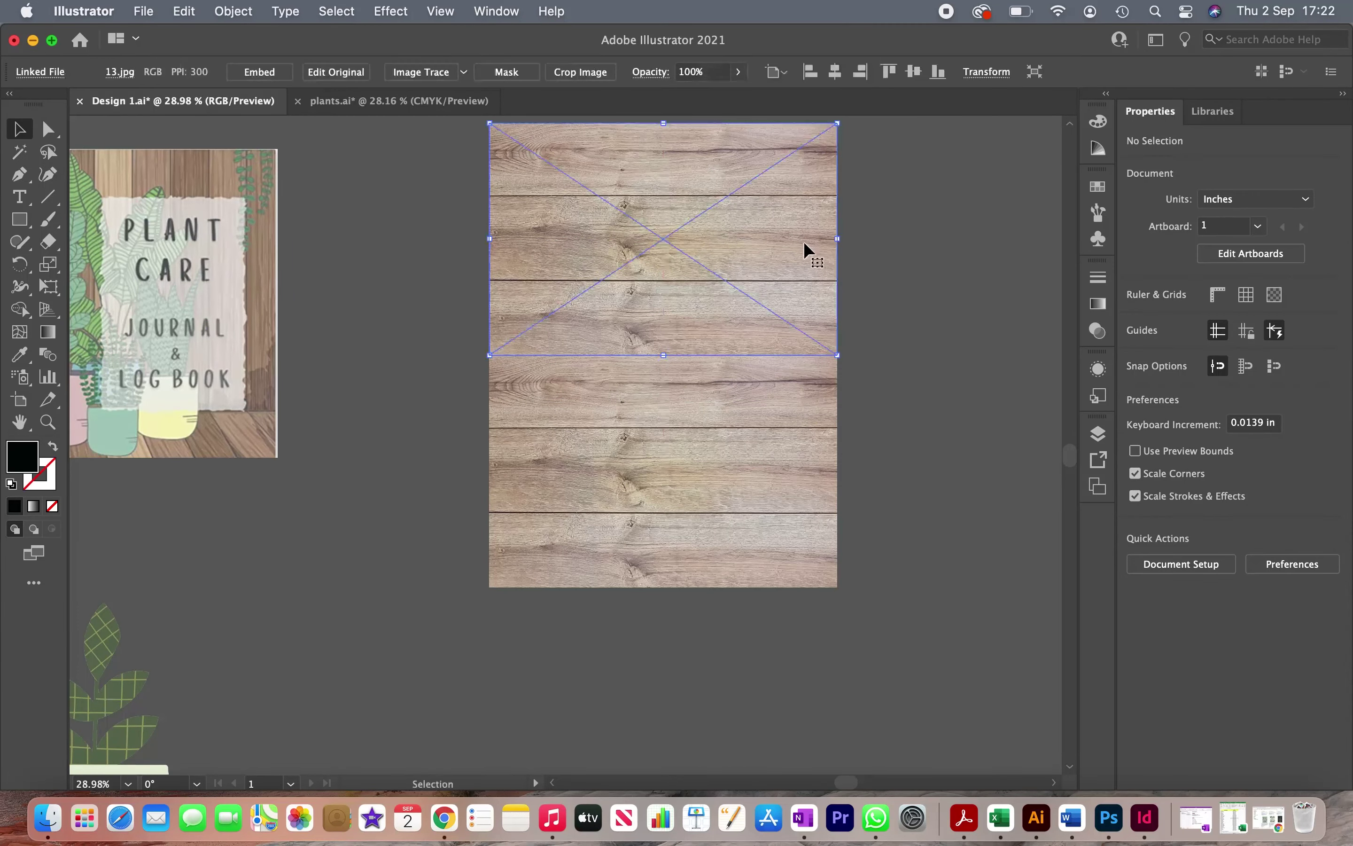
pyautogui.click(936, 343)
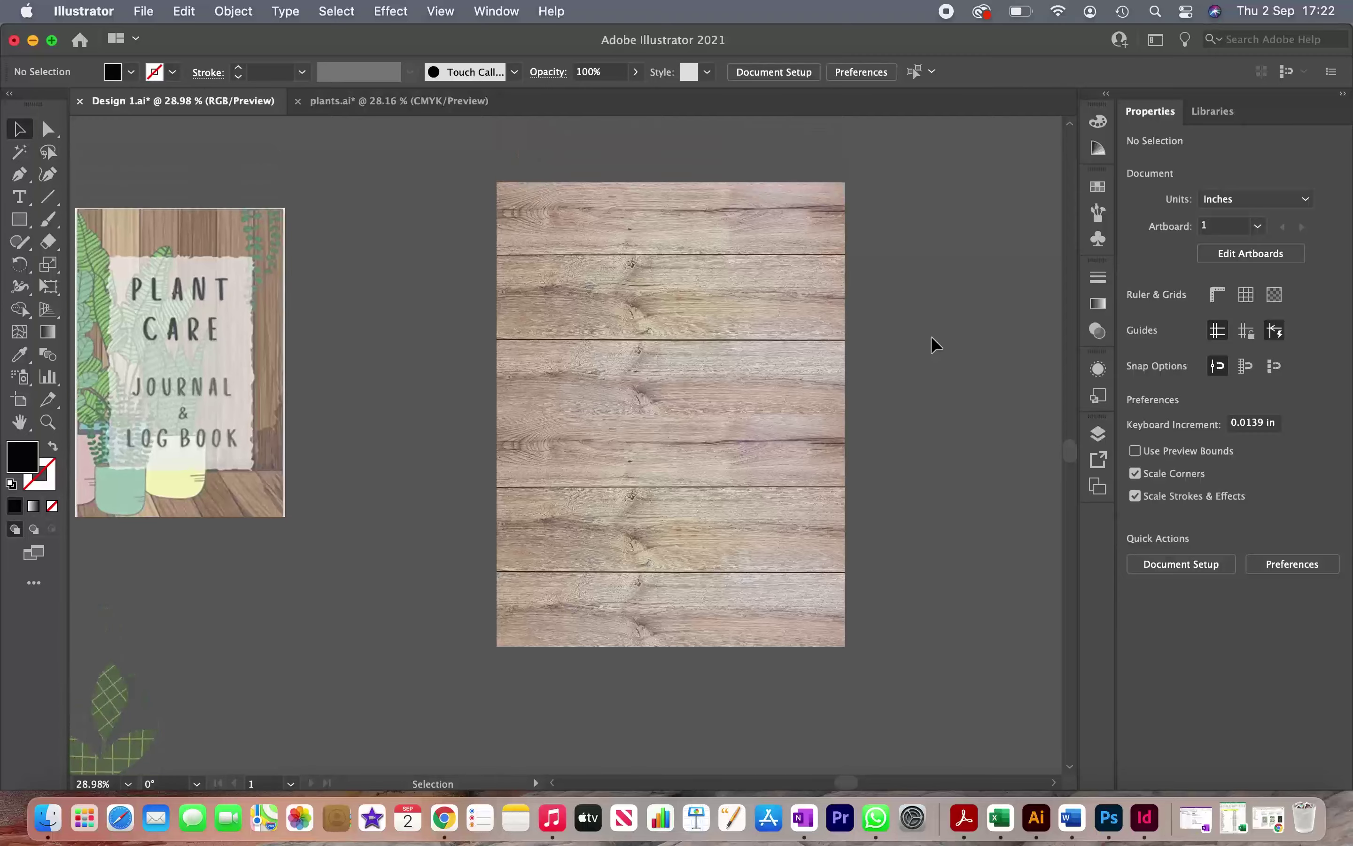
pyautogui.scroll(3, 934, 341)
pyautogui.moveTo(752, 369); pyautogui.dragTo(759, 465)
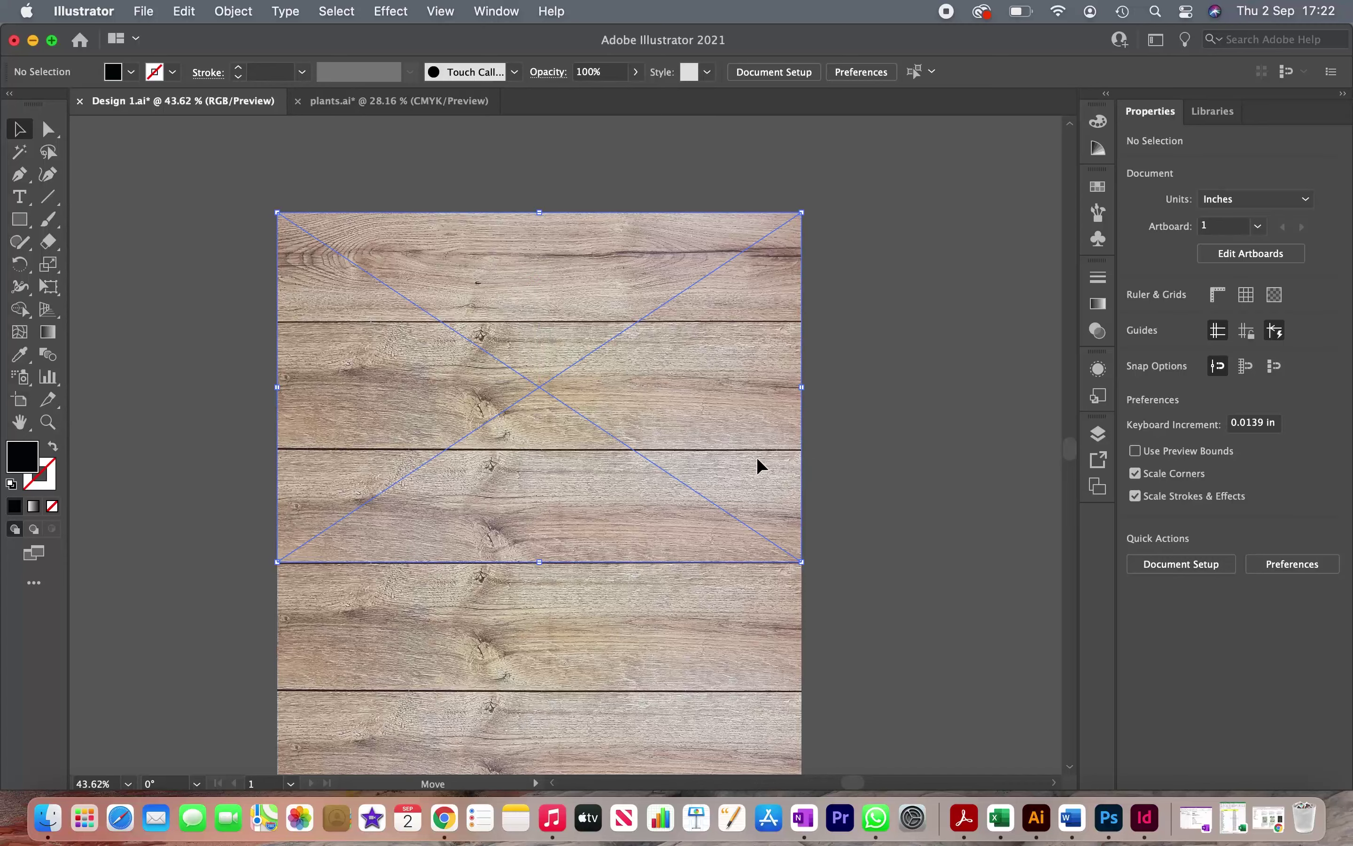
pyautogui.click(951, 463)
# Place the wood image over the cover artwork and send it to the back.
pyautogui.moveTo(191, 275); pyautogui.dragTo(544, 721)
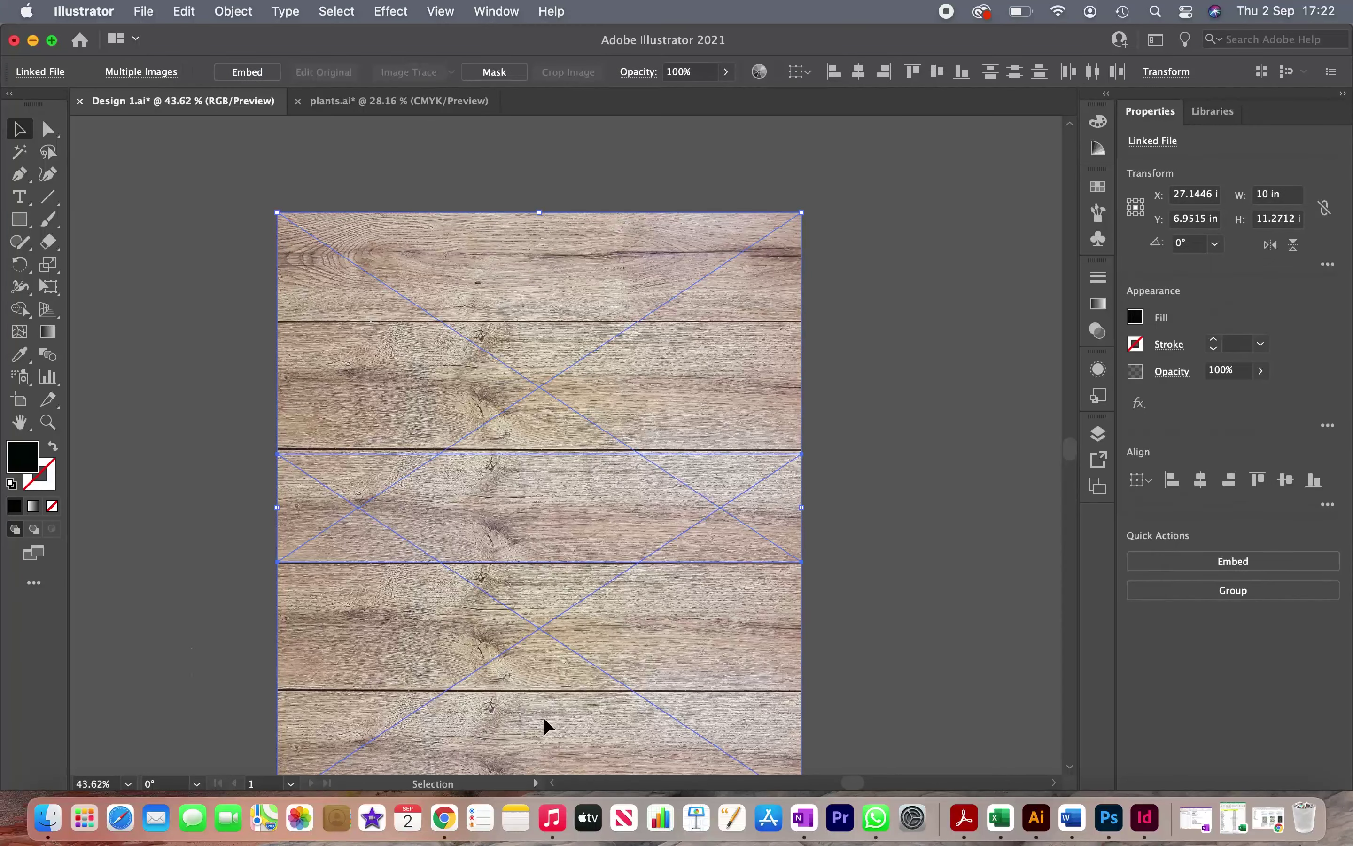
pyautogui.click(911, 444)
pyautogui.press('super+alt+0')
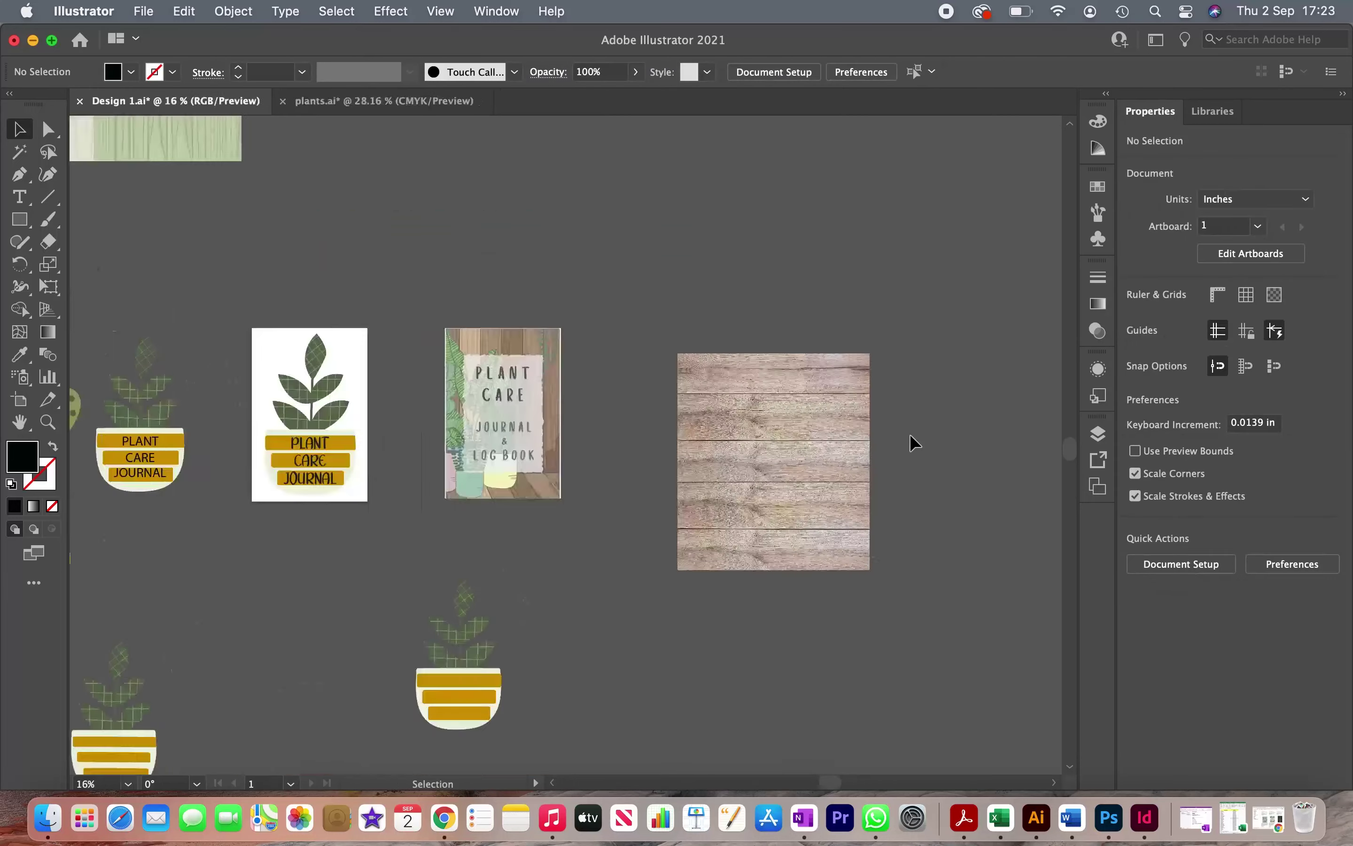
pyautogui.moveTo(758, 466); pyautogui.dragTo(350, 432)
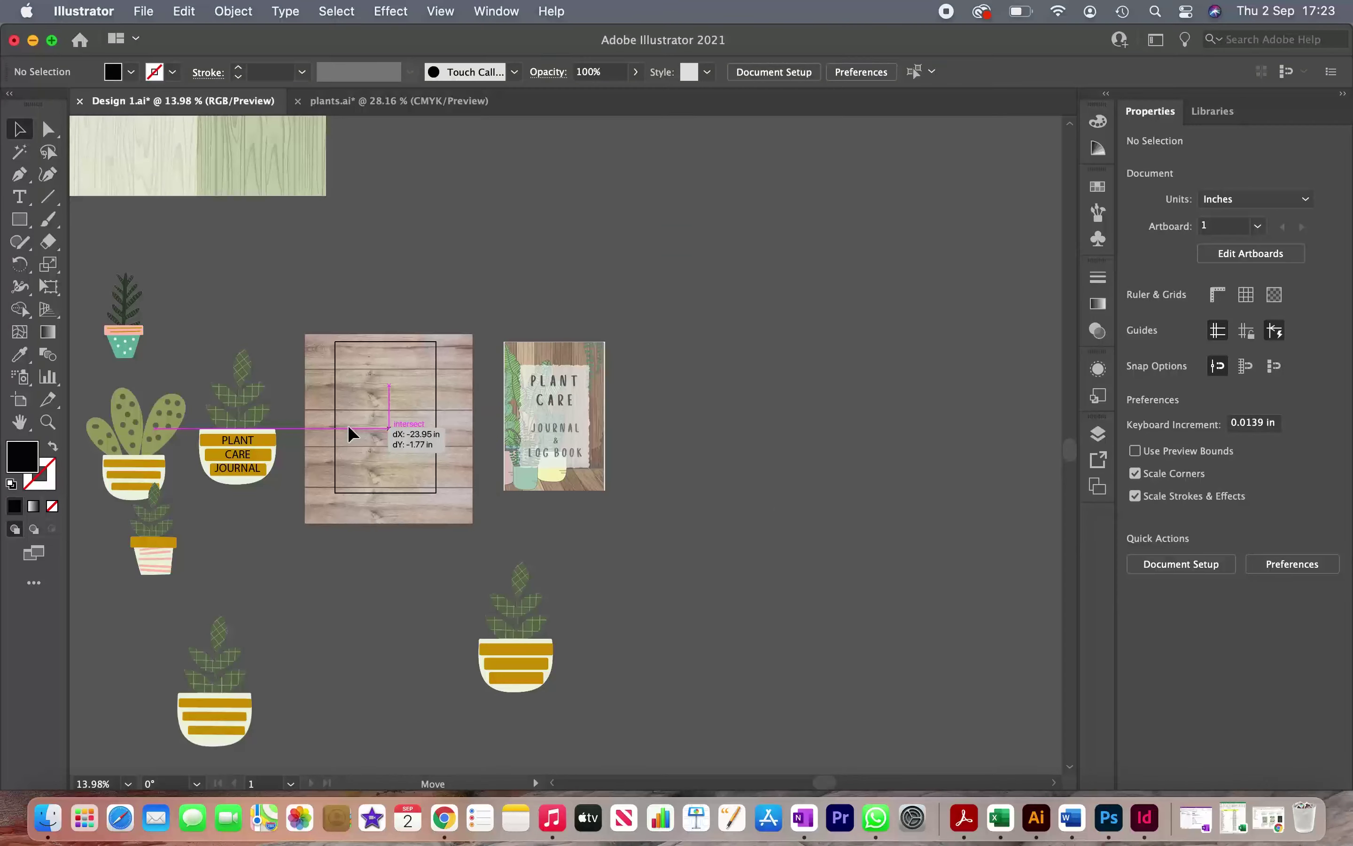
pyautogui.scroll(3, 350, 432)
pyautogui.scroll(2, 351, 432)
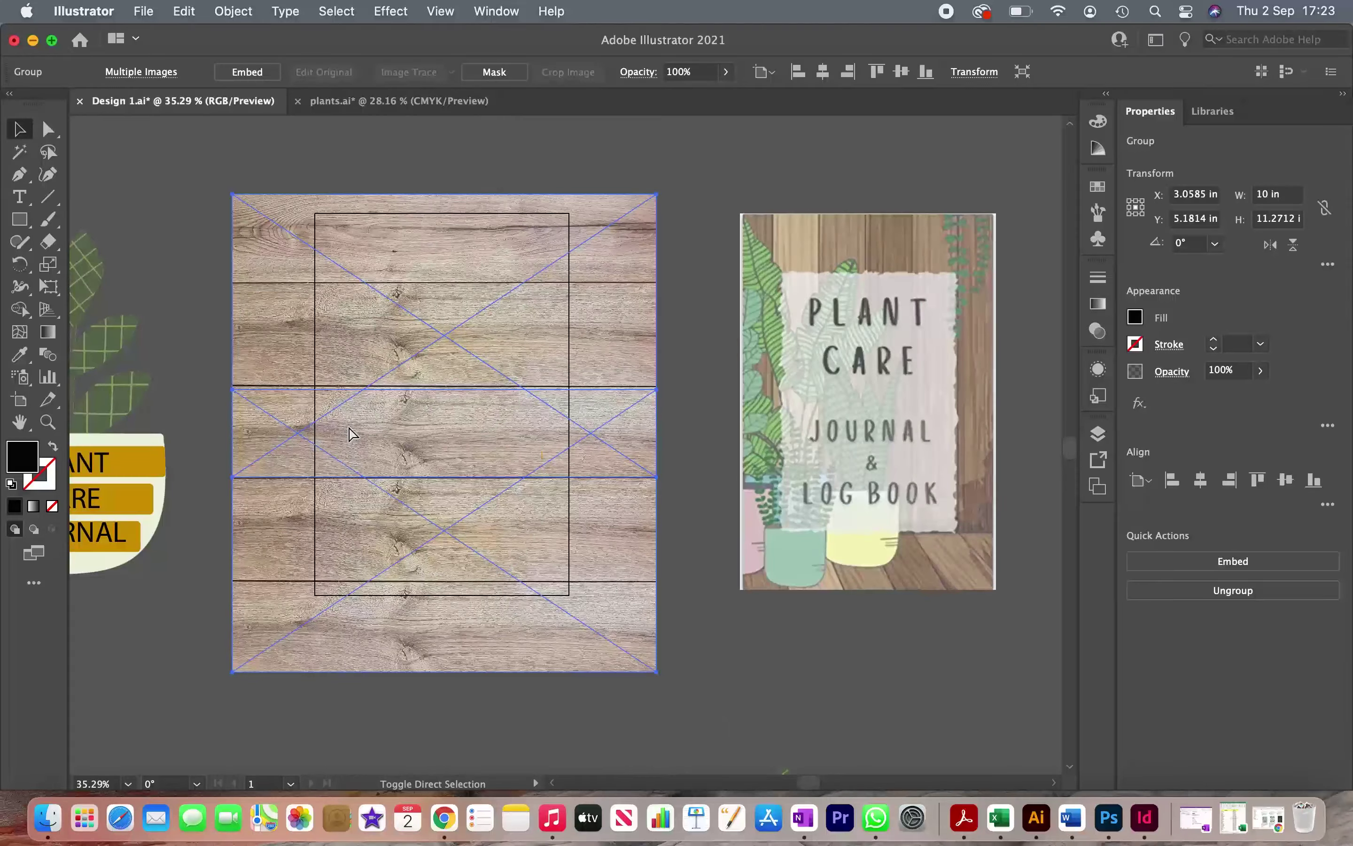
pyautogui.press('shift+super+bracketleft')
pyautogui.click(484, 178)
pyautogui.scroll(2, 482, 176)
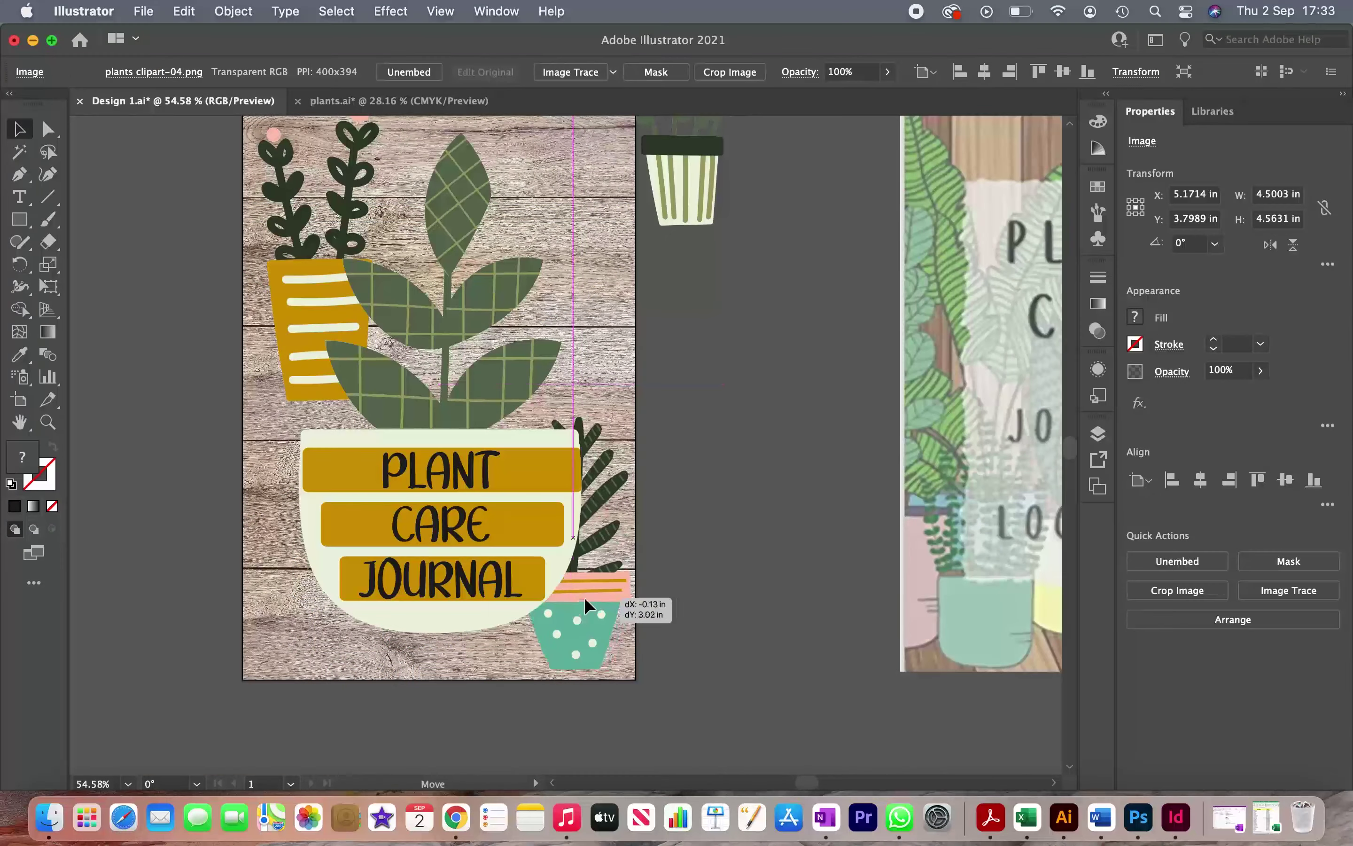
# Put the teal polka-dot plant at lower right and the striped pot plant at lower left.
pyautogui.moveTo(580, 612); pyautogui.dragTo(587, 604)
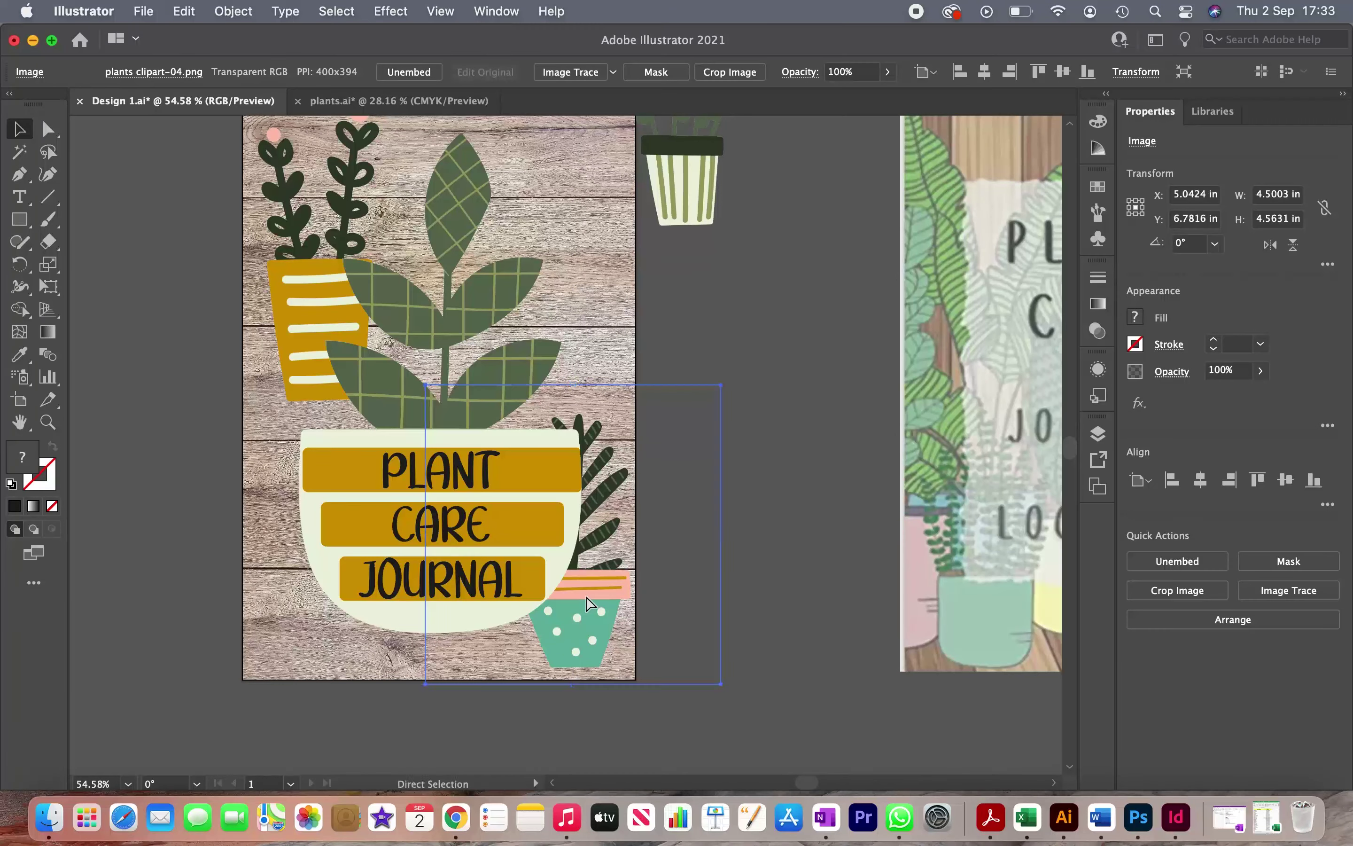
pyautogui.click(764, 551)
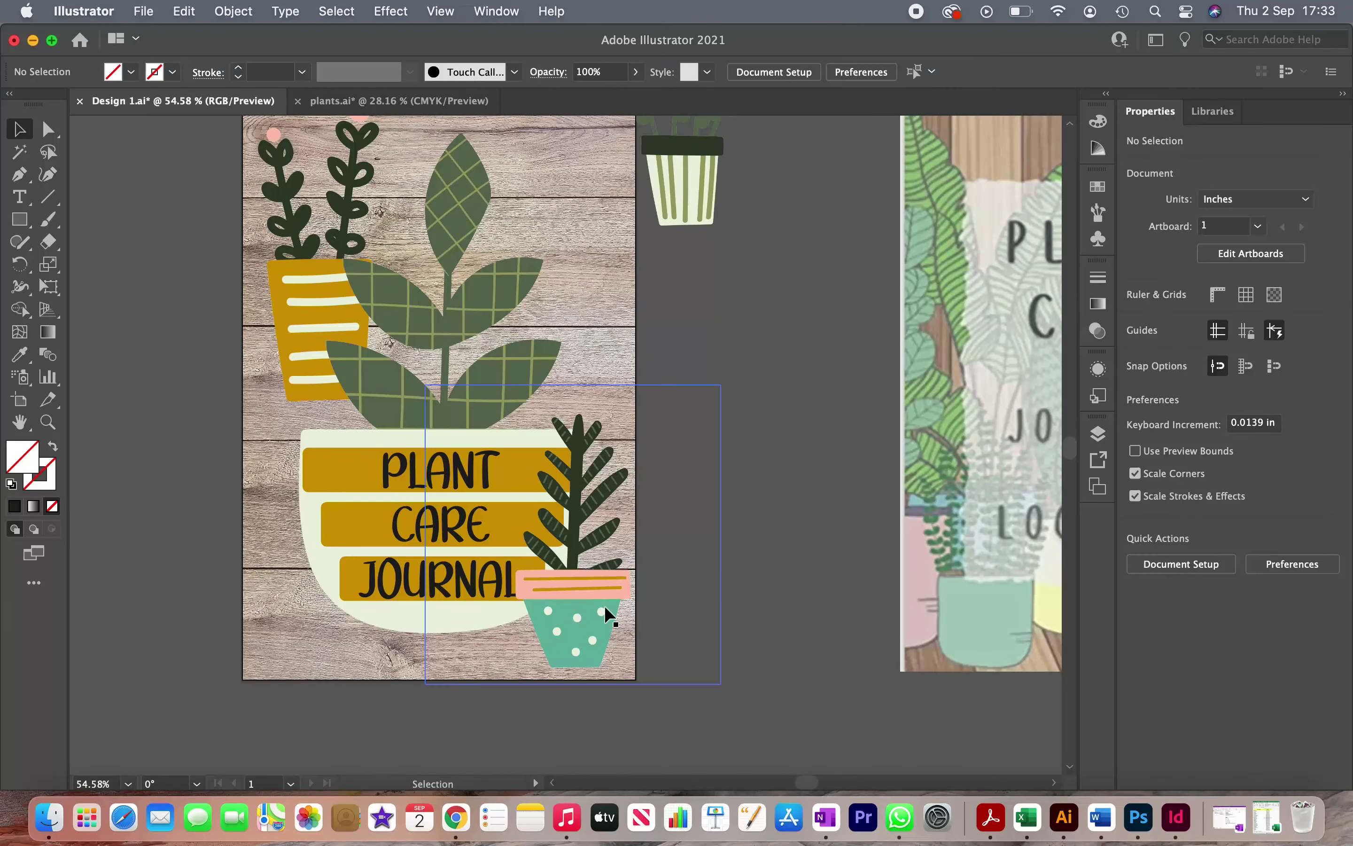
pyautogui.keyDown('alt'); pyautogui.scroll(-2, 608, 616); pyautogui.keyUp('alt')
pyautogui.moveTo(679, 243); pyautogui.dragTo(364, 605)
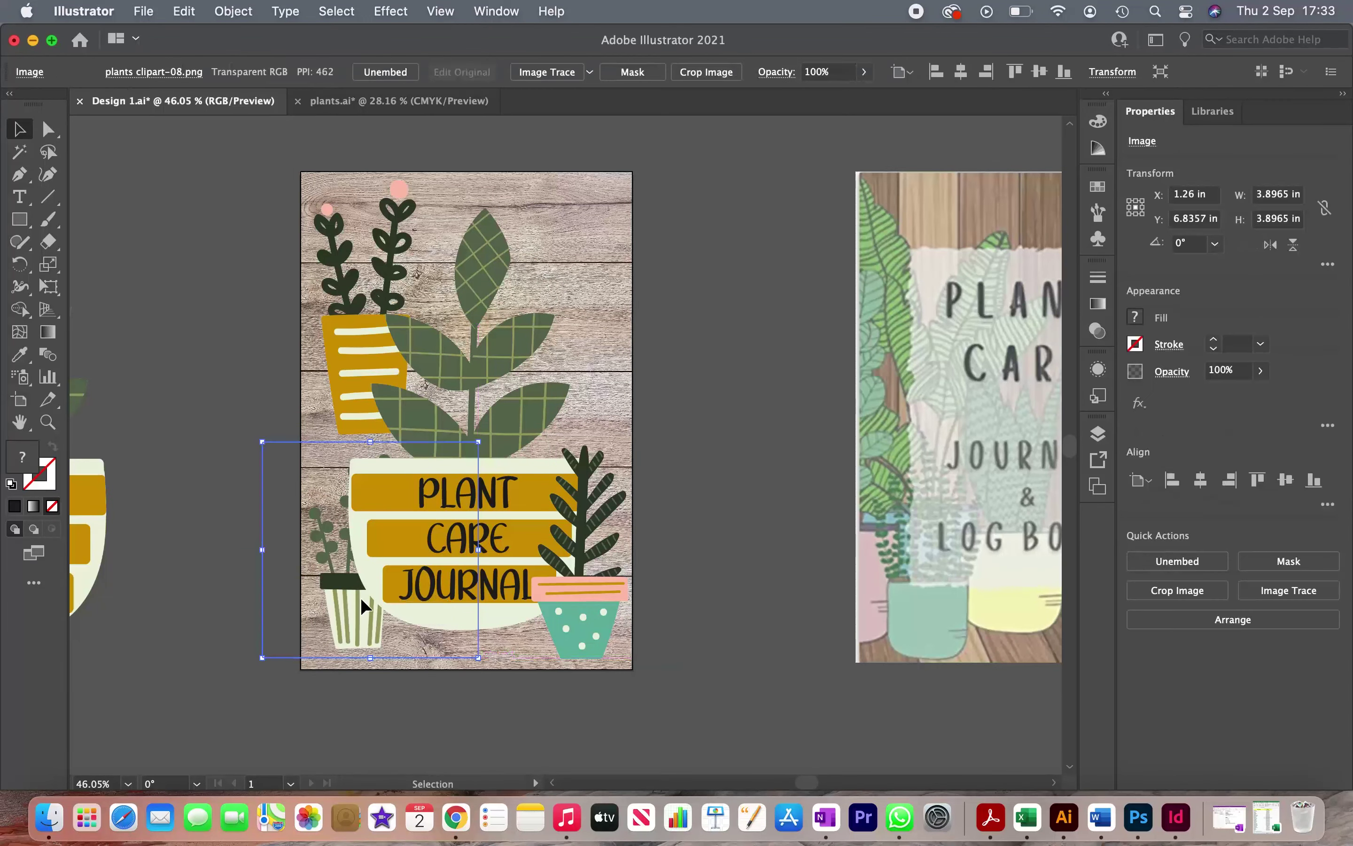
pyautogui.click(649, 393)
pyautogui.keyDown('alt'); pyautogui.scroll(2, 565, 465); pyautogui.keyUp('alt')
pyautogui.scroll(-2, 565, 464)
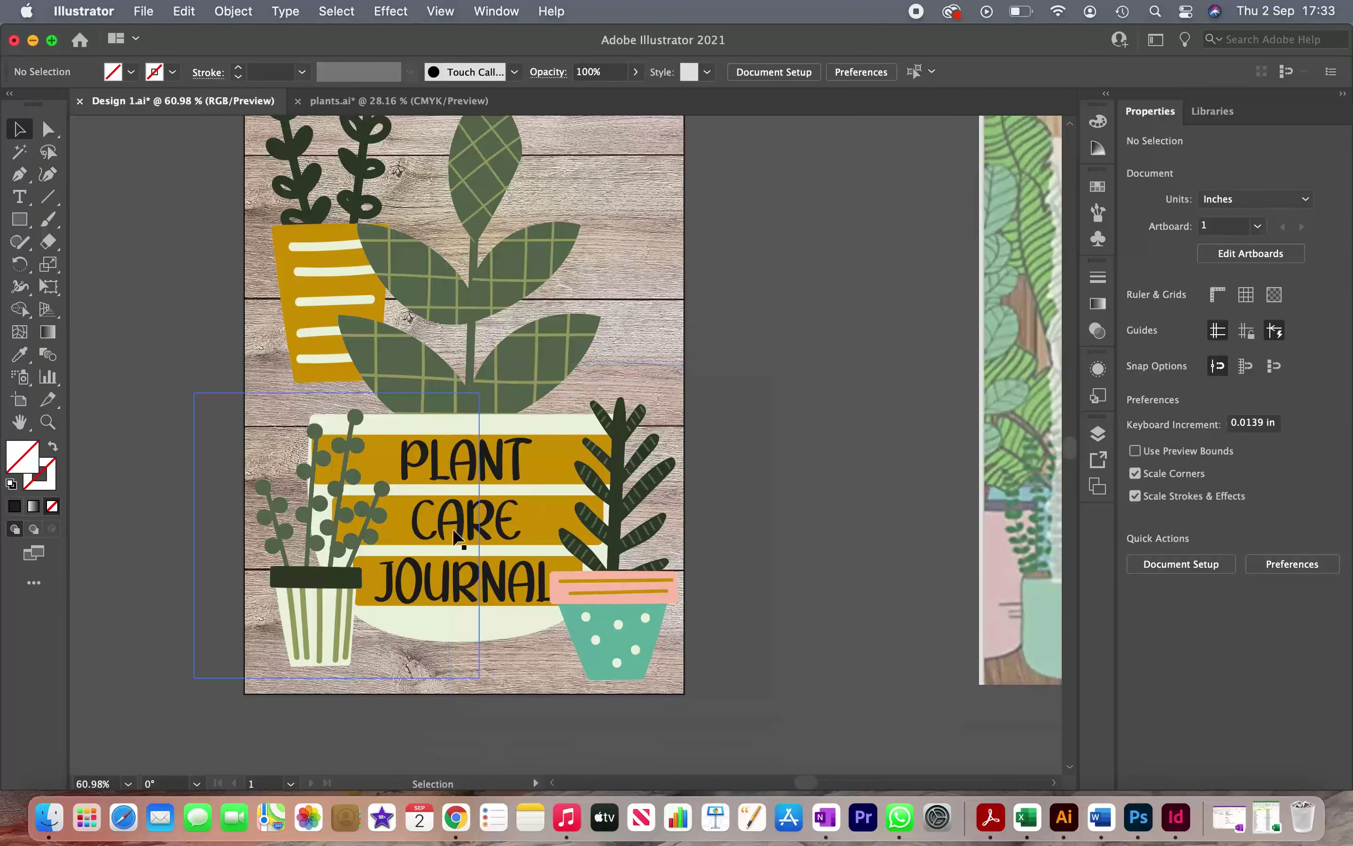
pyautogui.moveTo(334, 616); pyautogui.dragTo(334, 609)
# Shift and slightly enlarge the teal pot plant, and place the hanging plant at top right.
pyautogui.click(650, 576)
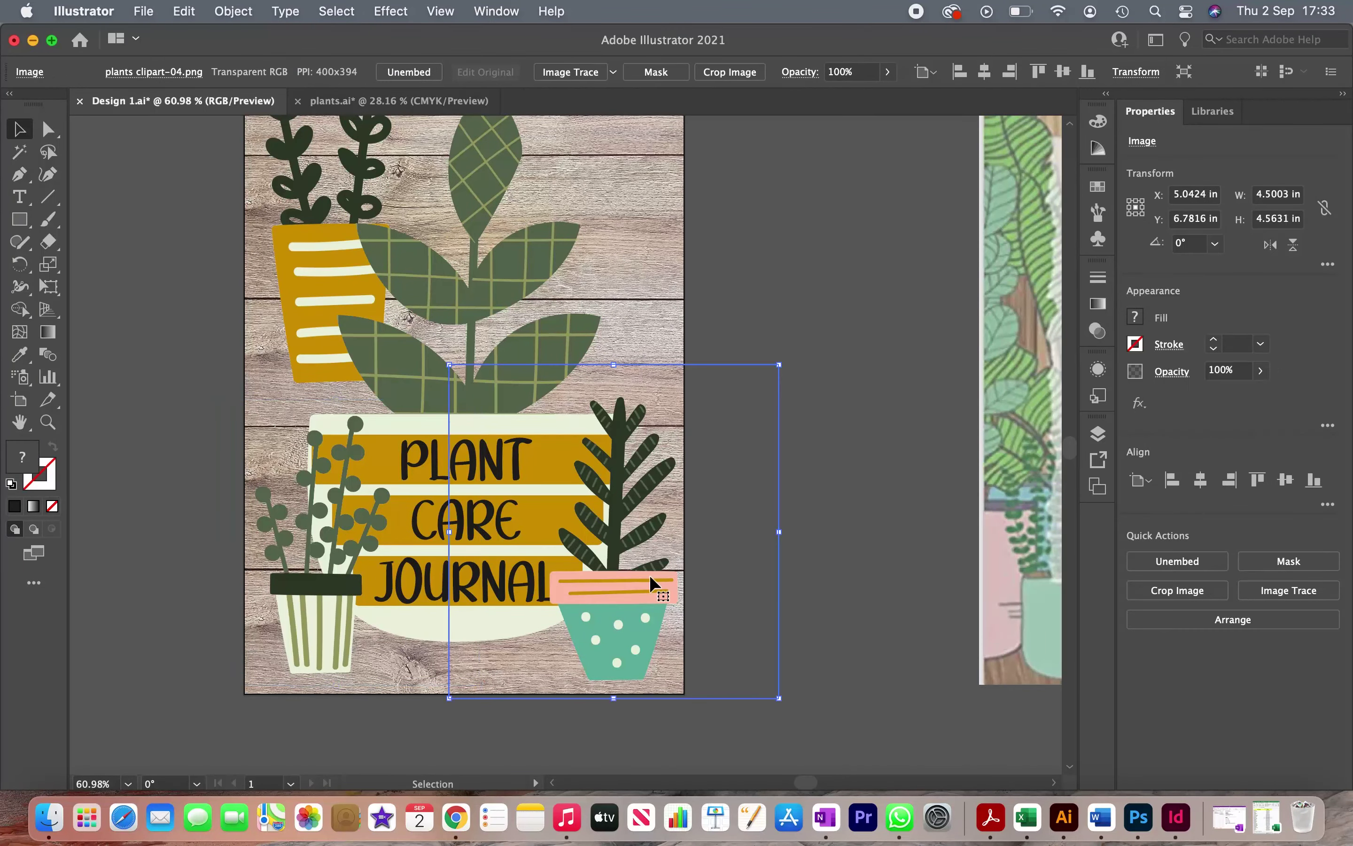
pyautogui.click(824, 581)
pyautogui.moveTo(634, 619); pyautogui.dragTo(643, 610)
pyautogui.moveTo(459, 357); pyautogui.dragTo(449, 347)
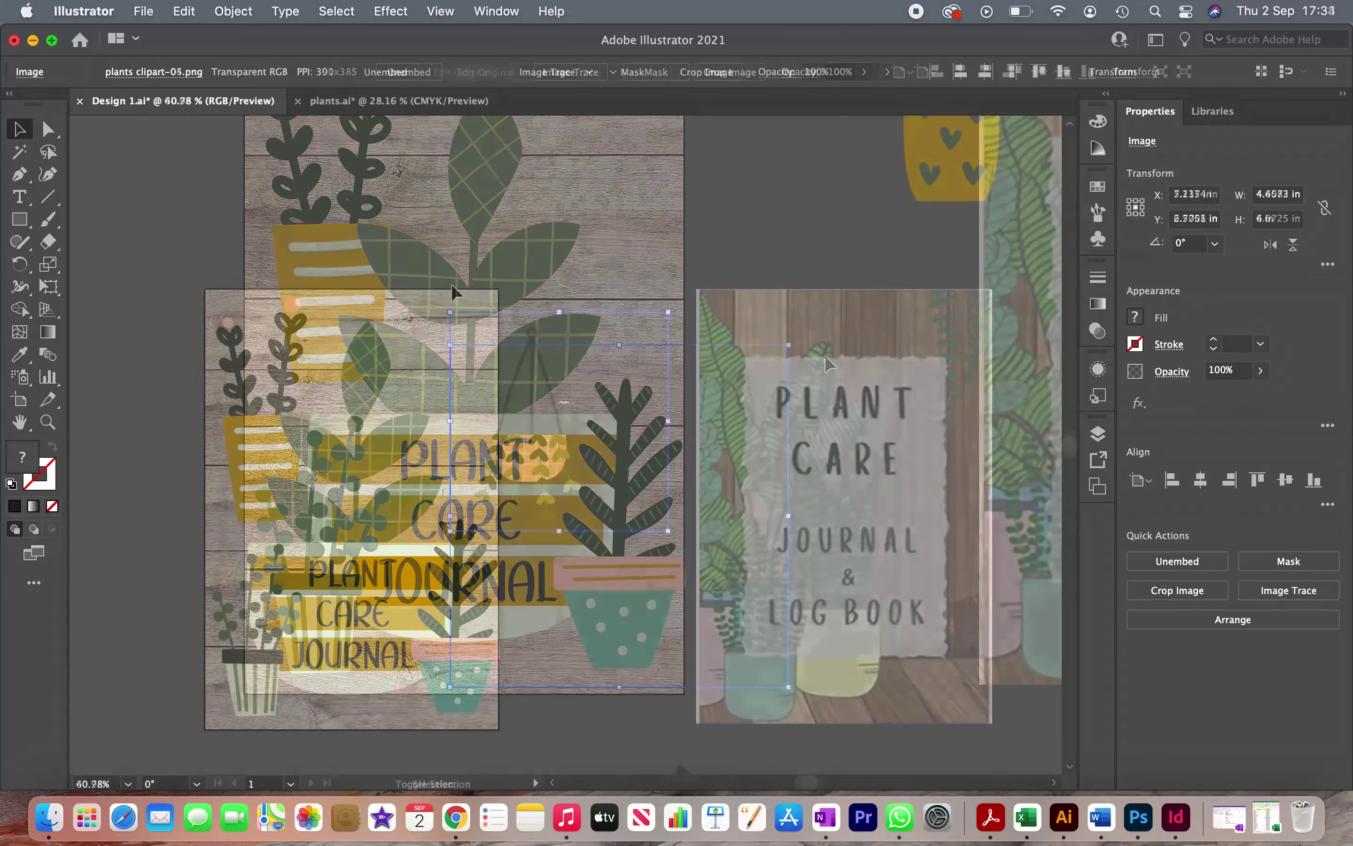
pyautogui.moveTo(503, 431); pyautogui.dragTo(465, 413)
pyautogui.scroll(3, 466, 409)
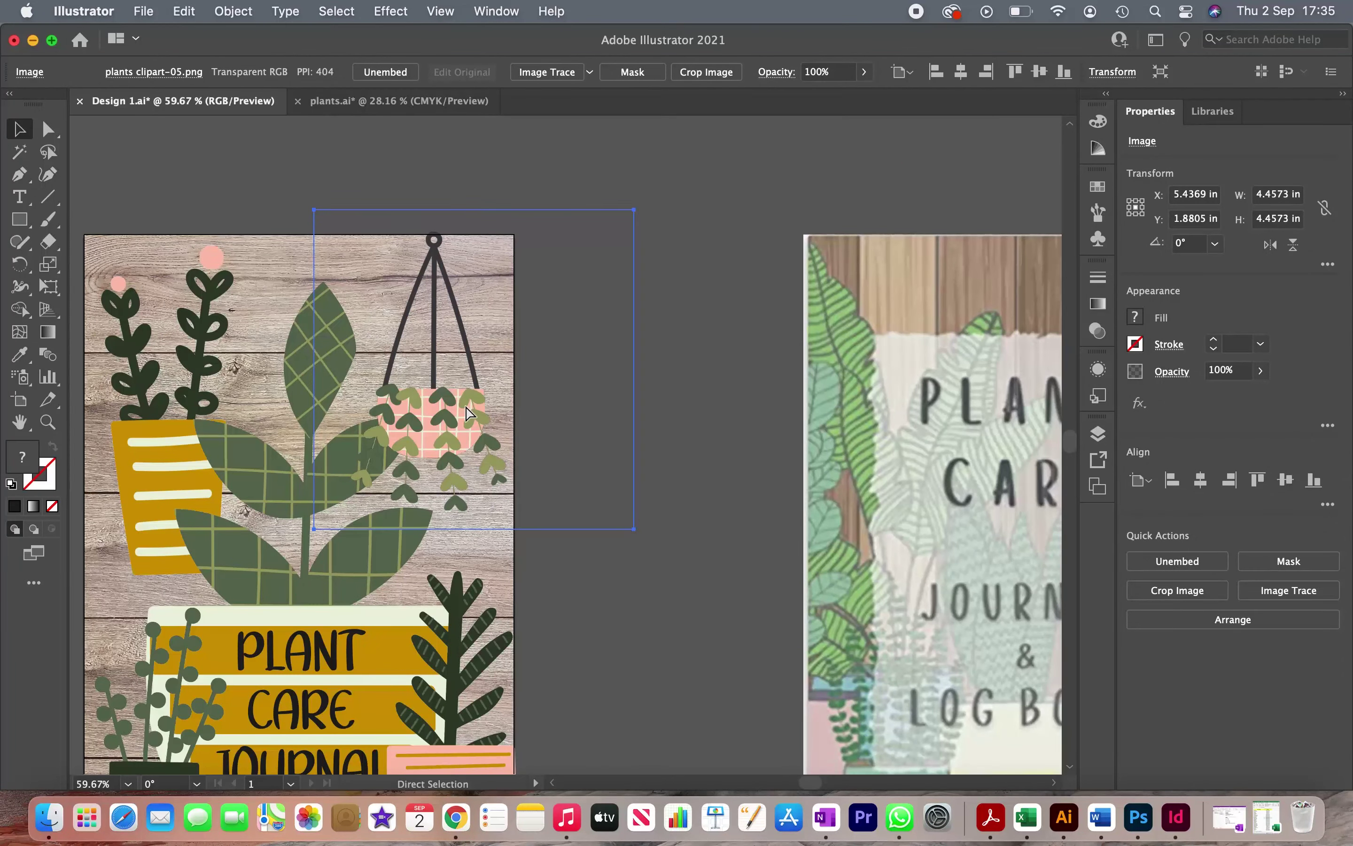
# Send the hanging plant and wood background to the back, and move the hanging plant right.
pyautogui.press('shift+super+bracketleft')
pyautogui.click(687, 399)
pyautogui.click(502, 272)
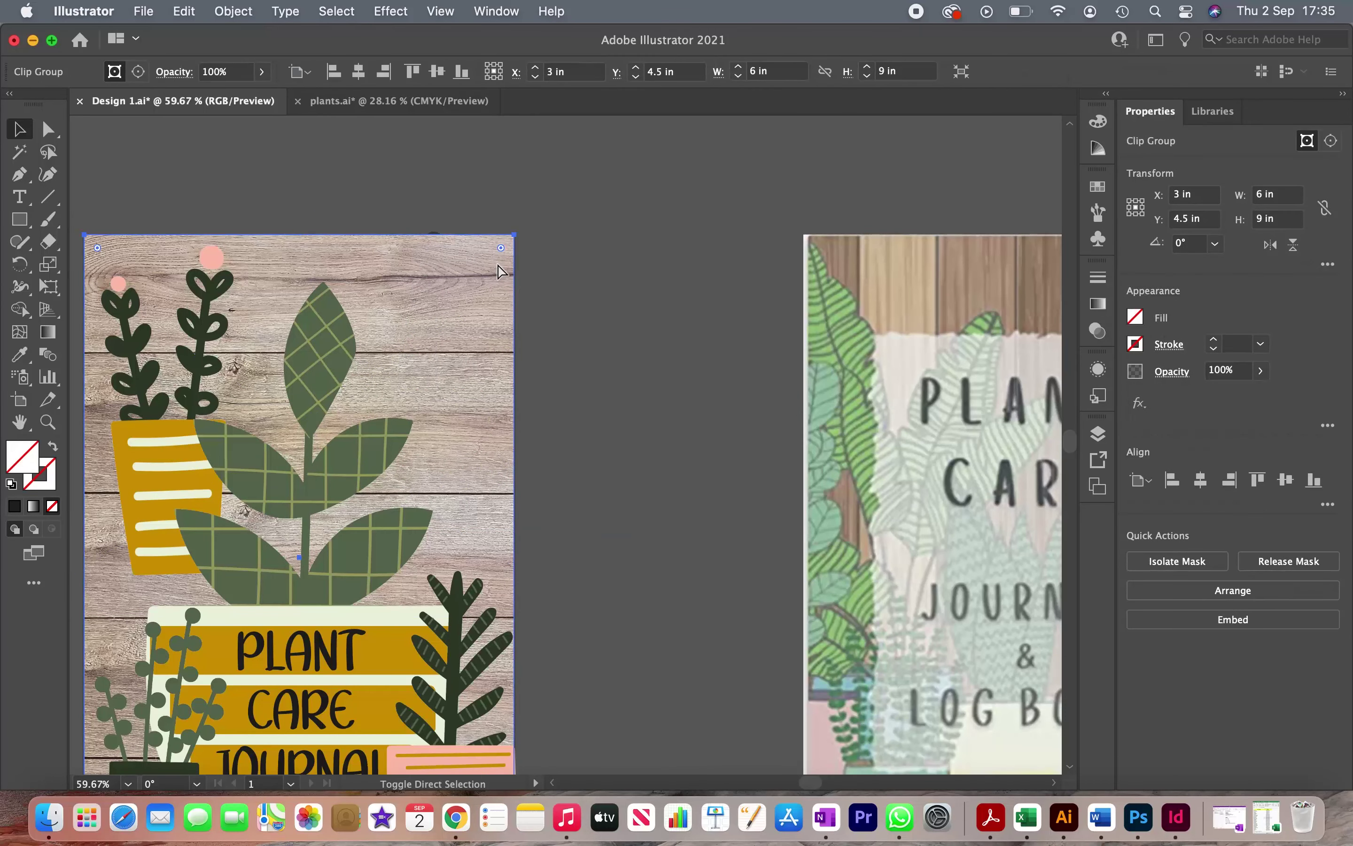
pyautogui.press('shift+super+bracketleft')
pyautogui.click(649, 350)
pyautogui.moveTo(462, 405); pyautogui.dragTo(498, 415)
# Drag the teal pot off the artboard and try moving the yellow-pot plant, undoing that move.
pyautogui.scroll(-4, 498, 415)
pyautogui.hscroll(-2, 498, 414)
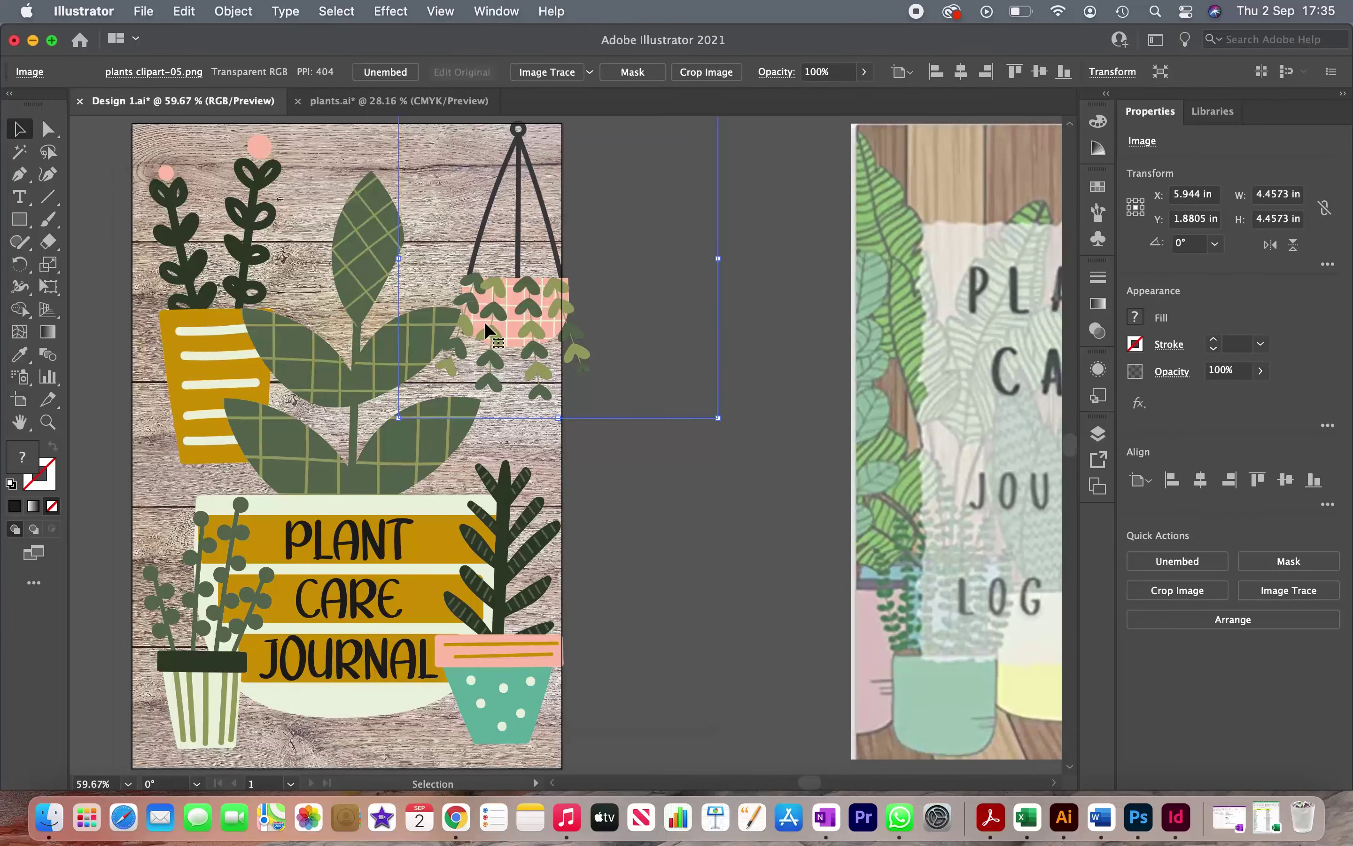
pyautogui.hscroll(-1, 532, 326)
pyautogui.click(221, 377)
pyautogui.hscroll(-5, 136, 490)
pyautogui.scroll(1, 136, 489)
pyautogui.moveTo(263, 508); pyautogui.dragTo(346, 425)
pyautogui.hscroll(3, 398, 459)
pyautogui.scroll(-2, 398, 459)
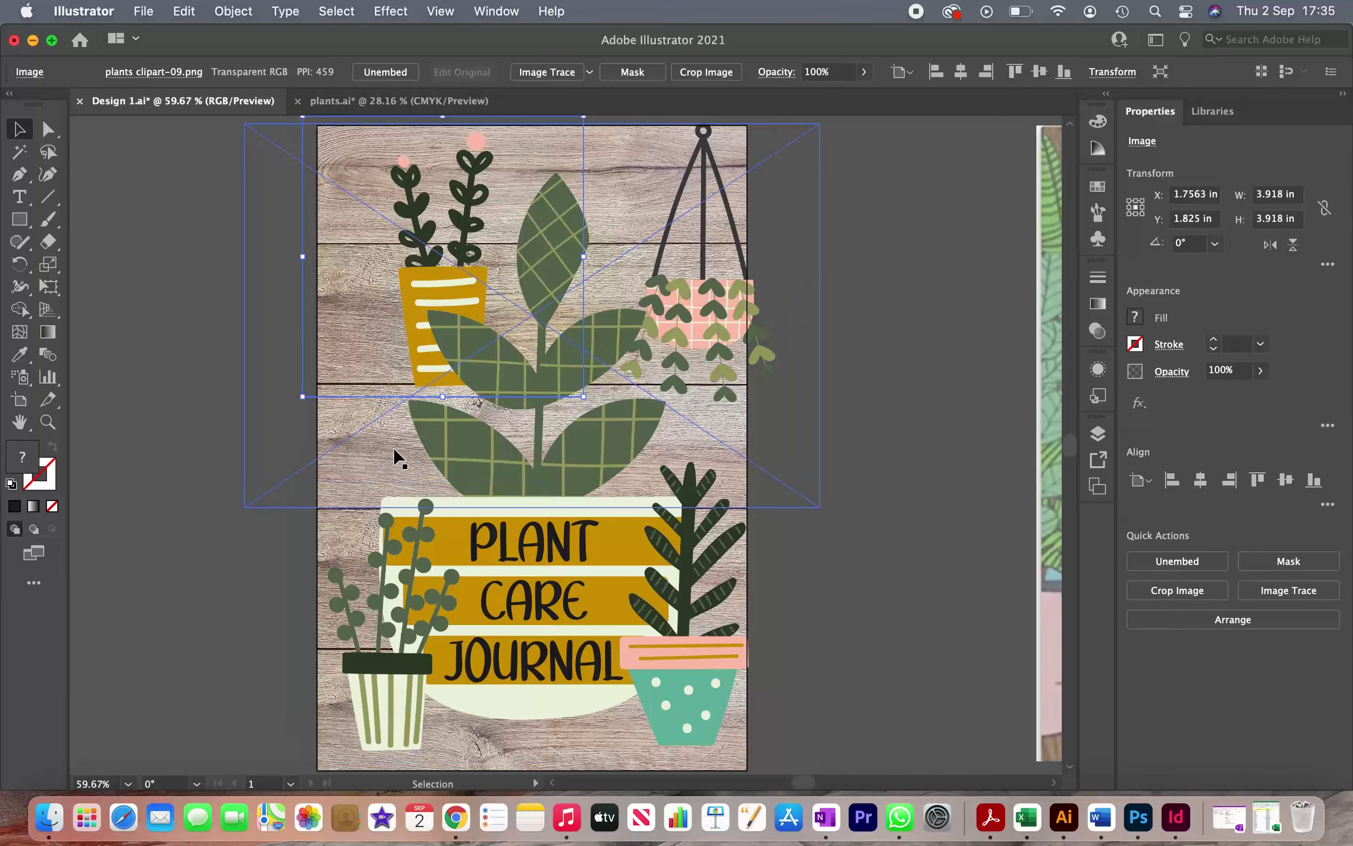
pyautogui.scroll(-2, 395, 450)
pyautogui.hscroll(1, 395, 449)
pyautogui.moveTo(682, 530); pyautogui.dragTo(900, 522)
pyautogui.click(426, 206)
pyautogui.moveTo(427, 212); pyautogui.dragTo(694, 643)
pyautogui.press('cmd+z')
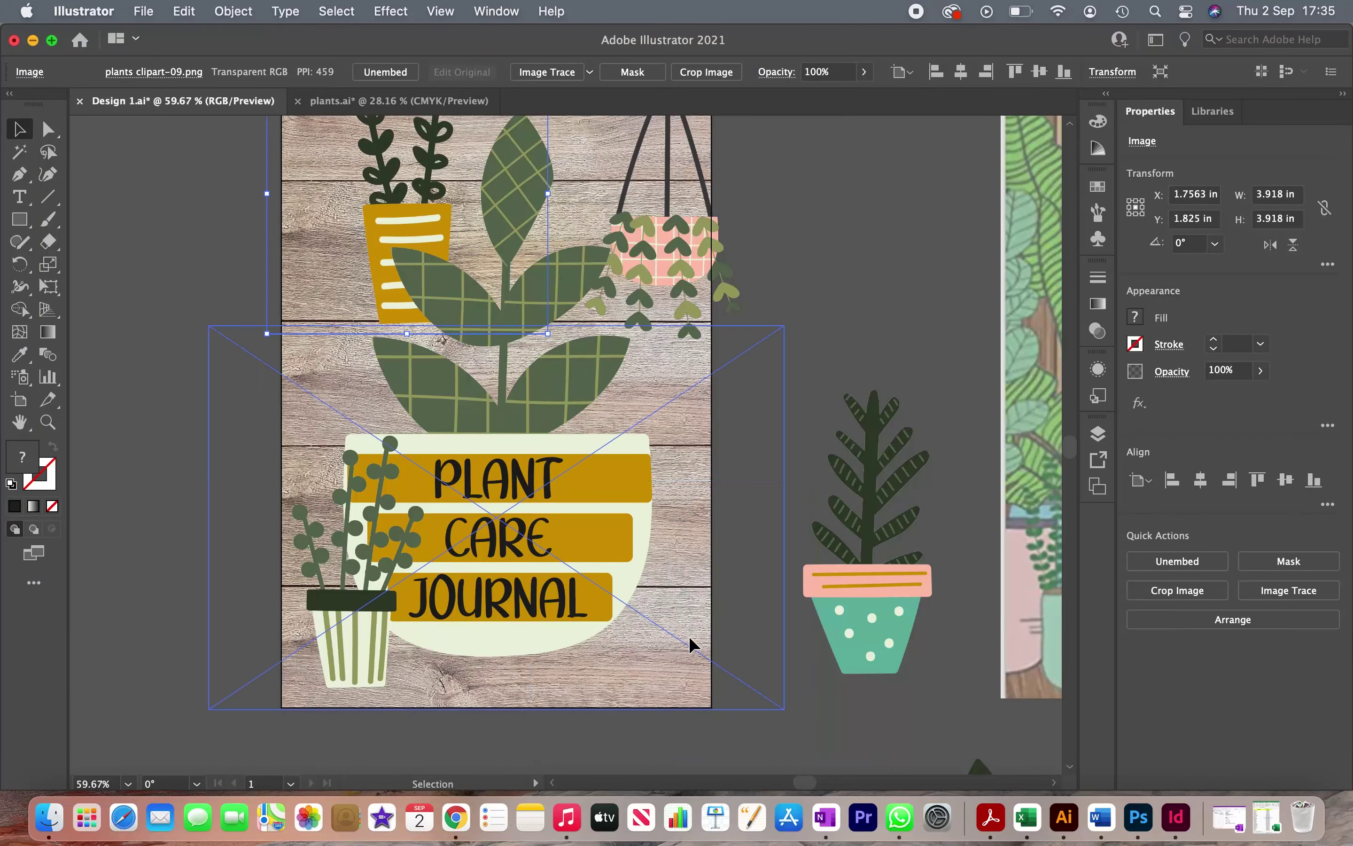
pyautogui.scroll(-3, 694, 643)
pyautogui.hscroll(2, 694, 644)
pyautogui.scroll(-3, 694, 644)
pyautogui.hscroll(1, 693, 645)
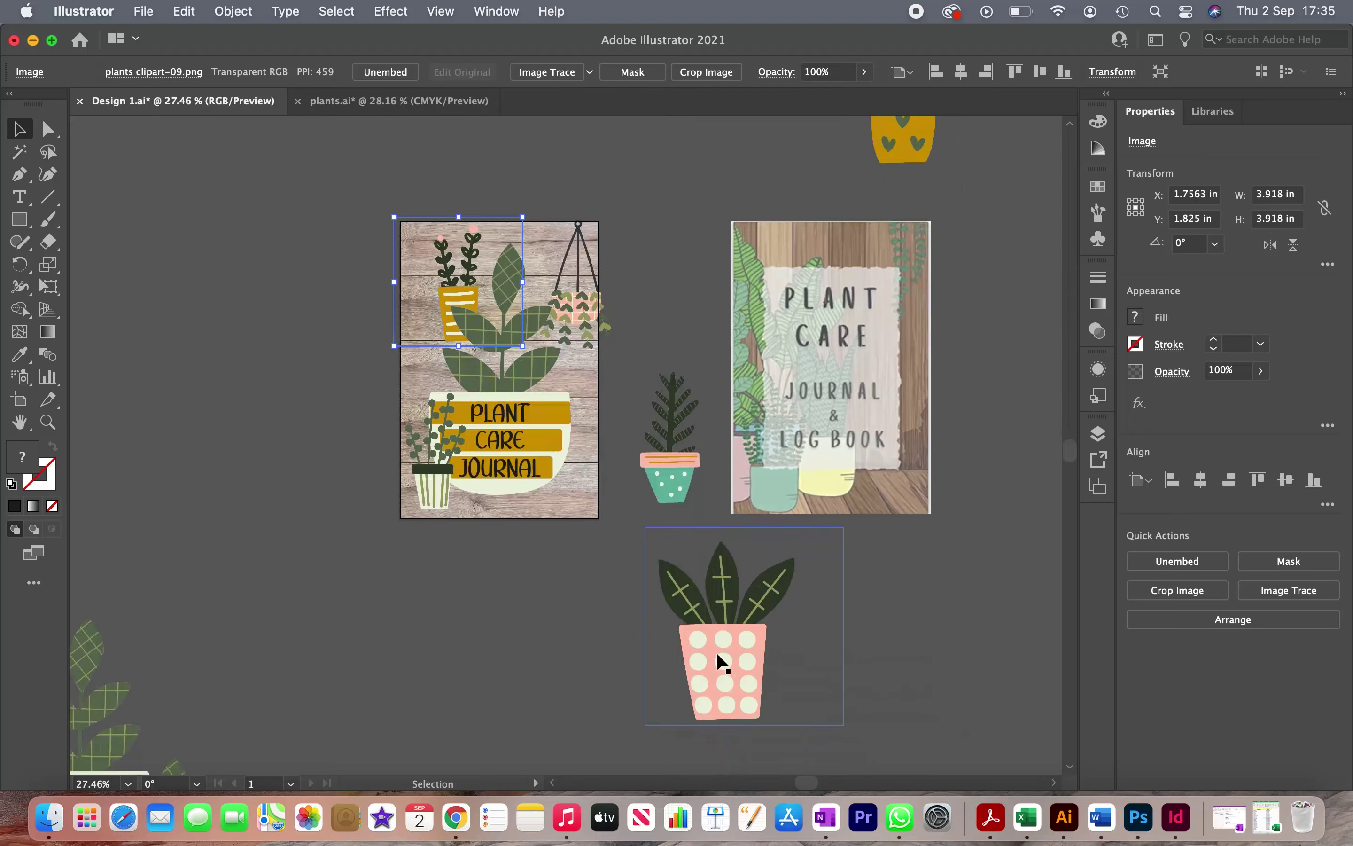
# Shrink the pink polka-dot pot plant and place it beside the title at lower right.
pyautogui.click(661, 538)
pyautogui.moveTo(644, 526); pyautogui.dragTo(718, 601)
pyautogui.moveTo(752, 672); pyautogui.dragTo(550, 484)
pyautogui.scroll(1, 568, 460)
pyautogui.scroll(5, 568, 467)
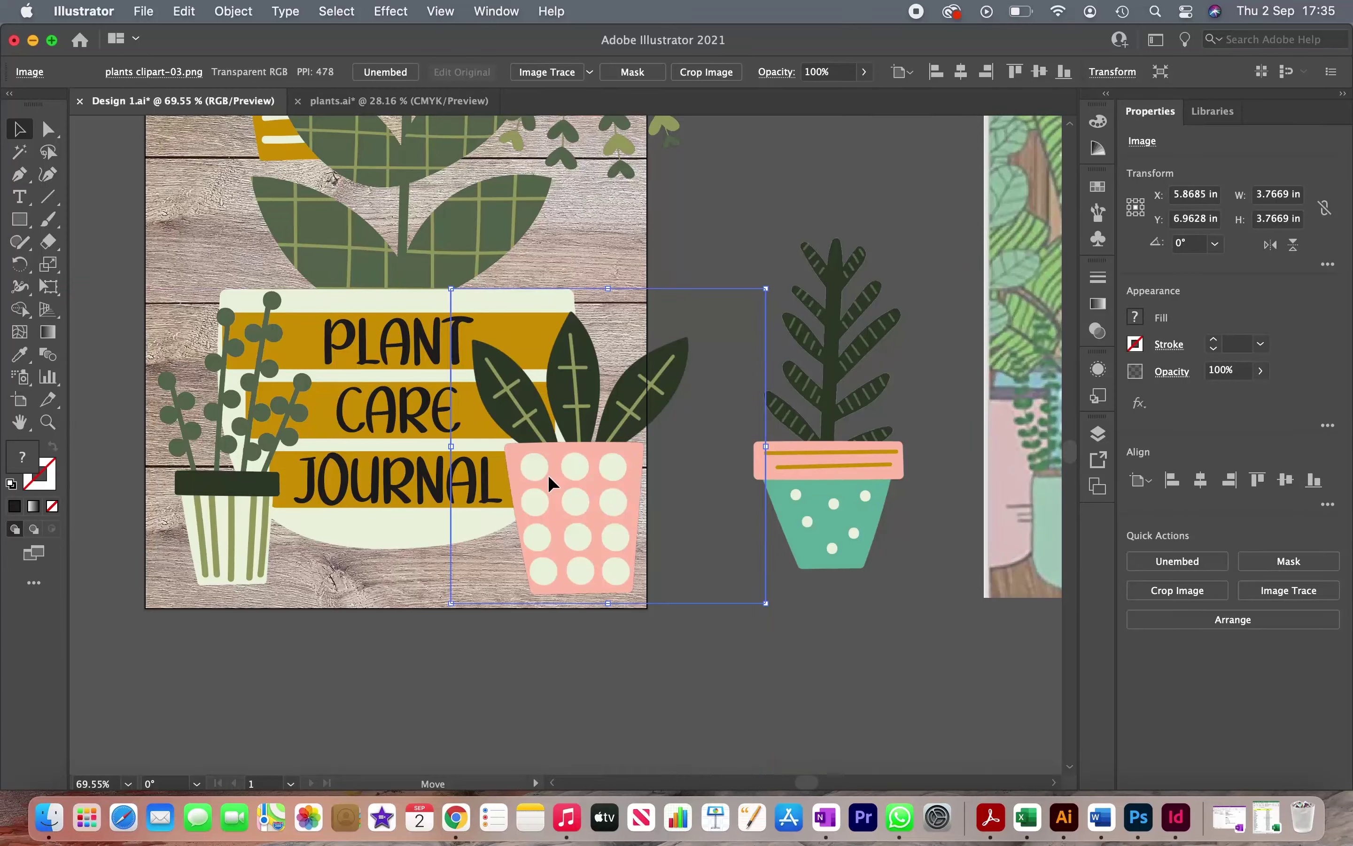
pyautogui.moveTo(452, 347); pyautogui.dragTo(471, 347)
pyautogui.moveTo(574, 511); pyautogui.dragTo(560, 498)
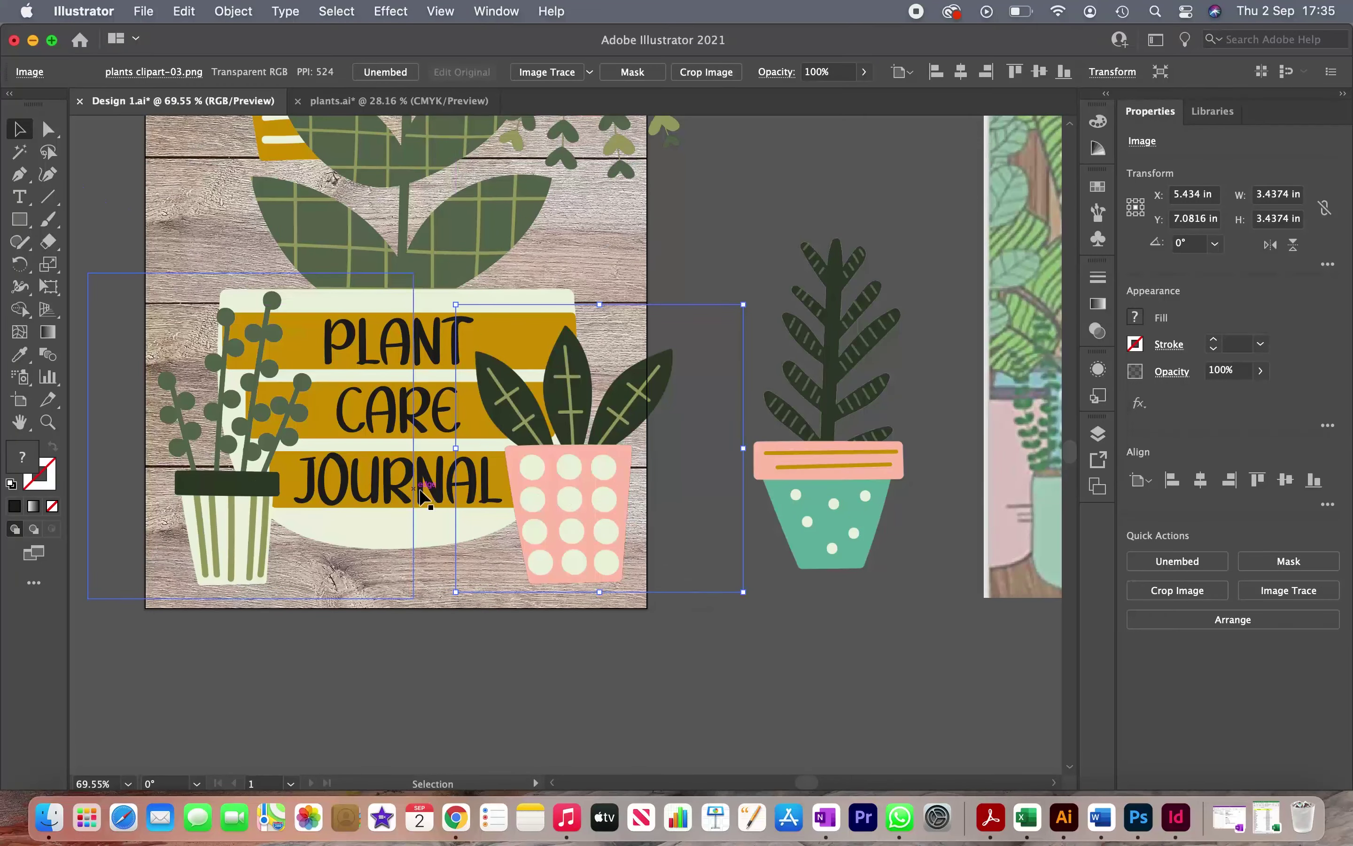
# Raise the hanging plant slightly near the top of the cover.
pyautogui.scroll(-3, 422, 475)
pyautogui.click(425, 358)
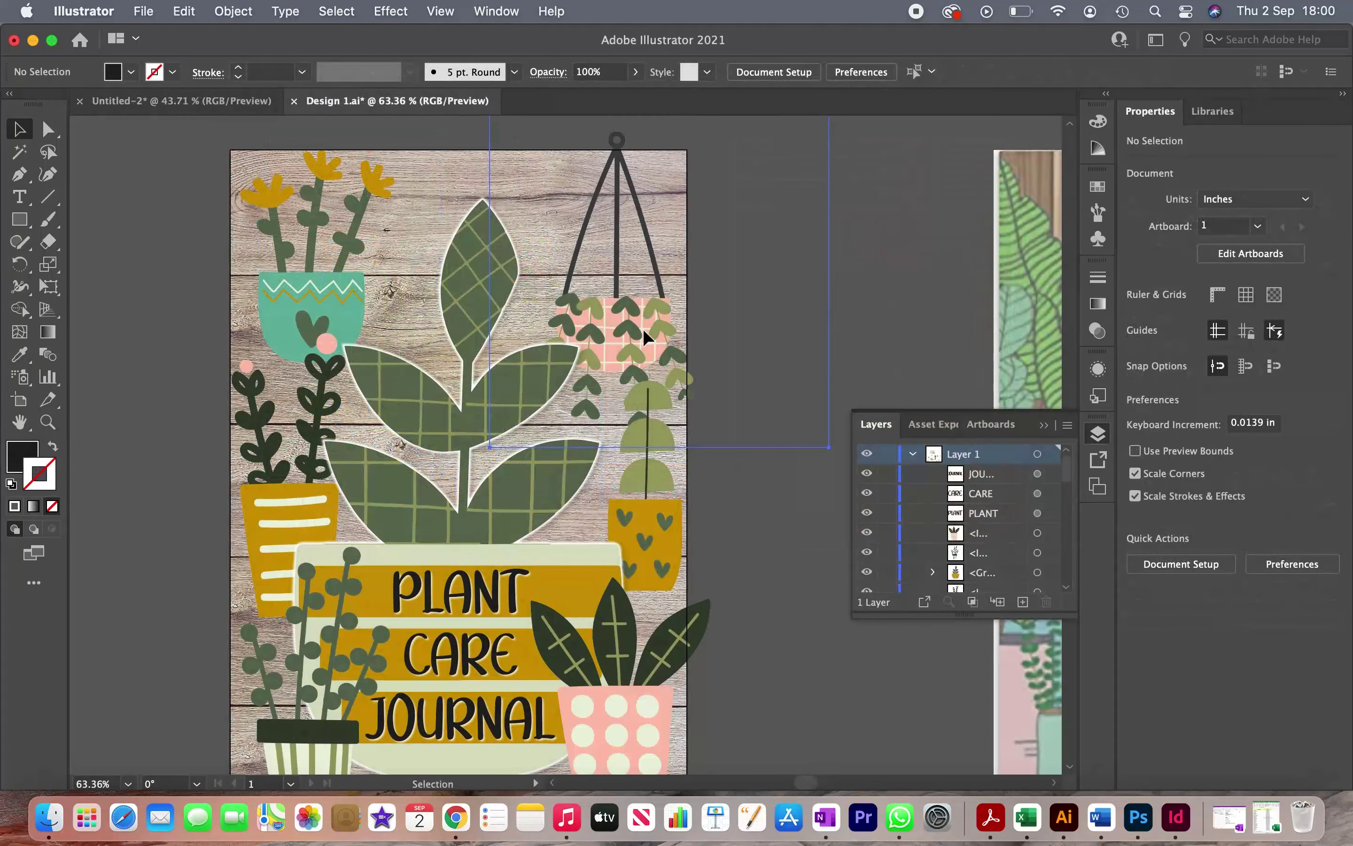
pyautogui.moveTo(644, 335)
pyautogui.mouseDown()
pyautogui.moveTo(647, 255)
pyautogui.moveTo(644, 332)
pyautogui.mouseUp()
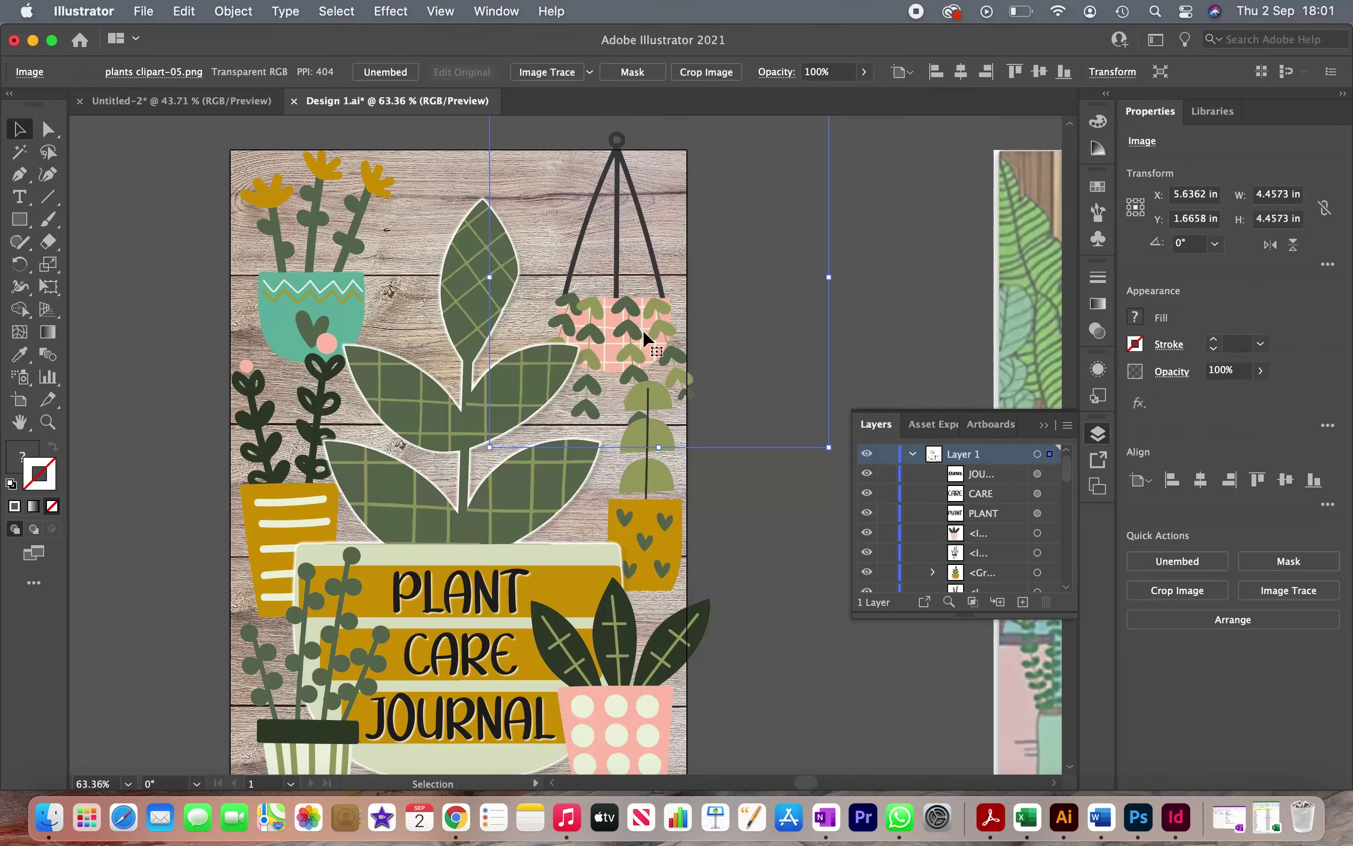
# Undo and redo the last move, select the hanging plant, and collapse the layers list.
pyautogui.press('super+z')
pyautogui.press('super+shift+z')
pyautogui.click(903, 220)
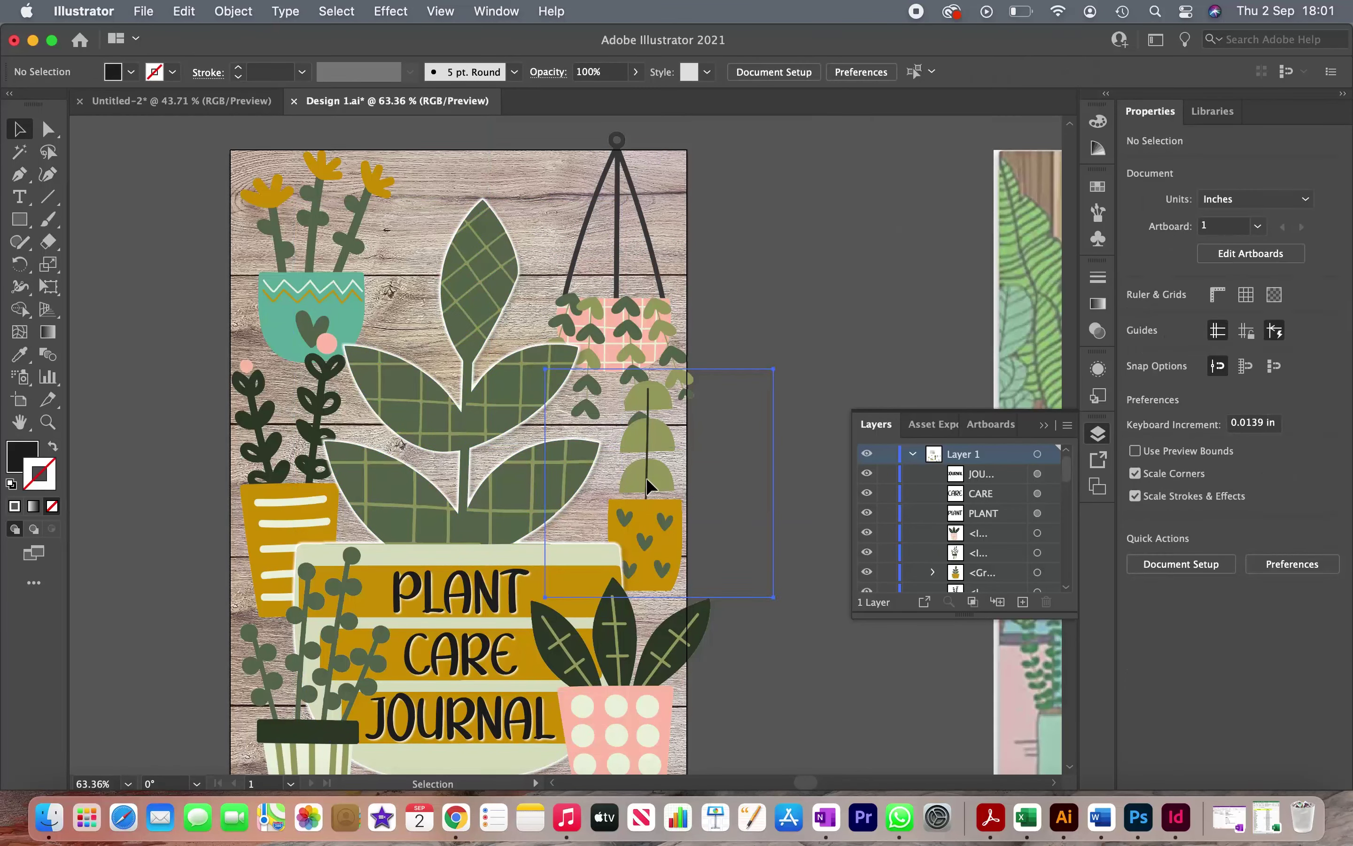
pyautogui.click(794, 296)
pyautogui.scroll(-3, 795, 296)
pyautogui.scroll(-1, 465, 620)
pyautogui.scroll(4, 467, 624)
pyautogui.scroll(-1, 462, 620)
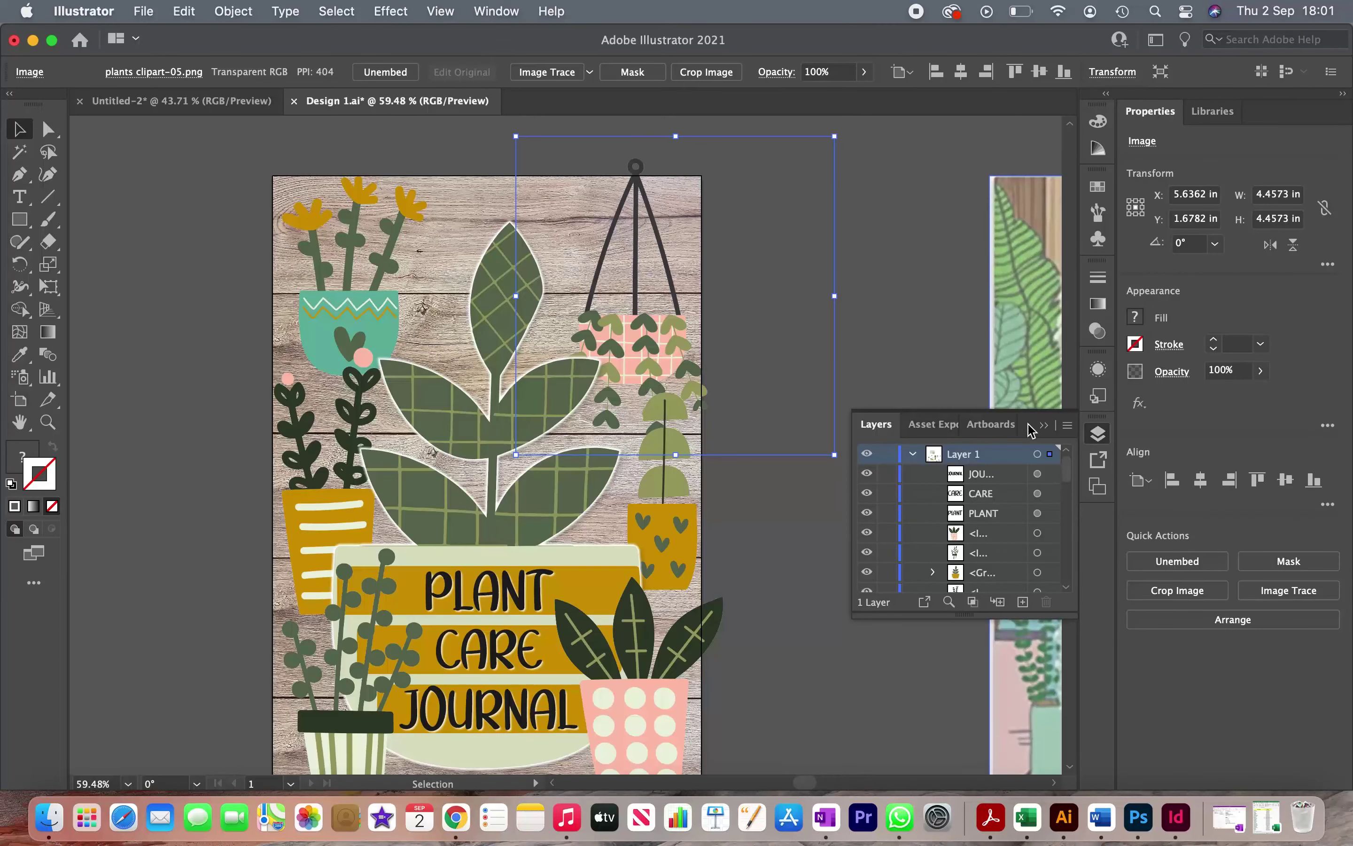
pyautogui.click(1044, 426)
# Nudge the yellow-pot plant down and resize the teal flower pot at the top left.
pyautogui.click(769, 607)
pyautogui.scroll(-2, 769, 607)
pyautogui.hscroll(2, 768, 607)
pyautogui.scroll(-3, 769, 607)
pyautogui.scroll(3, 768, 606)
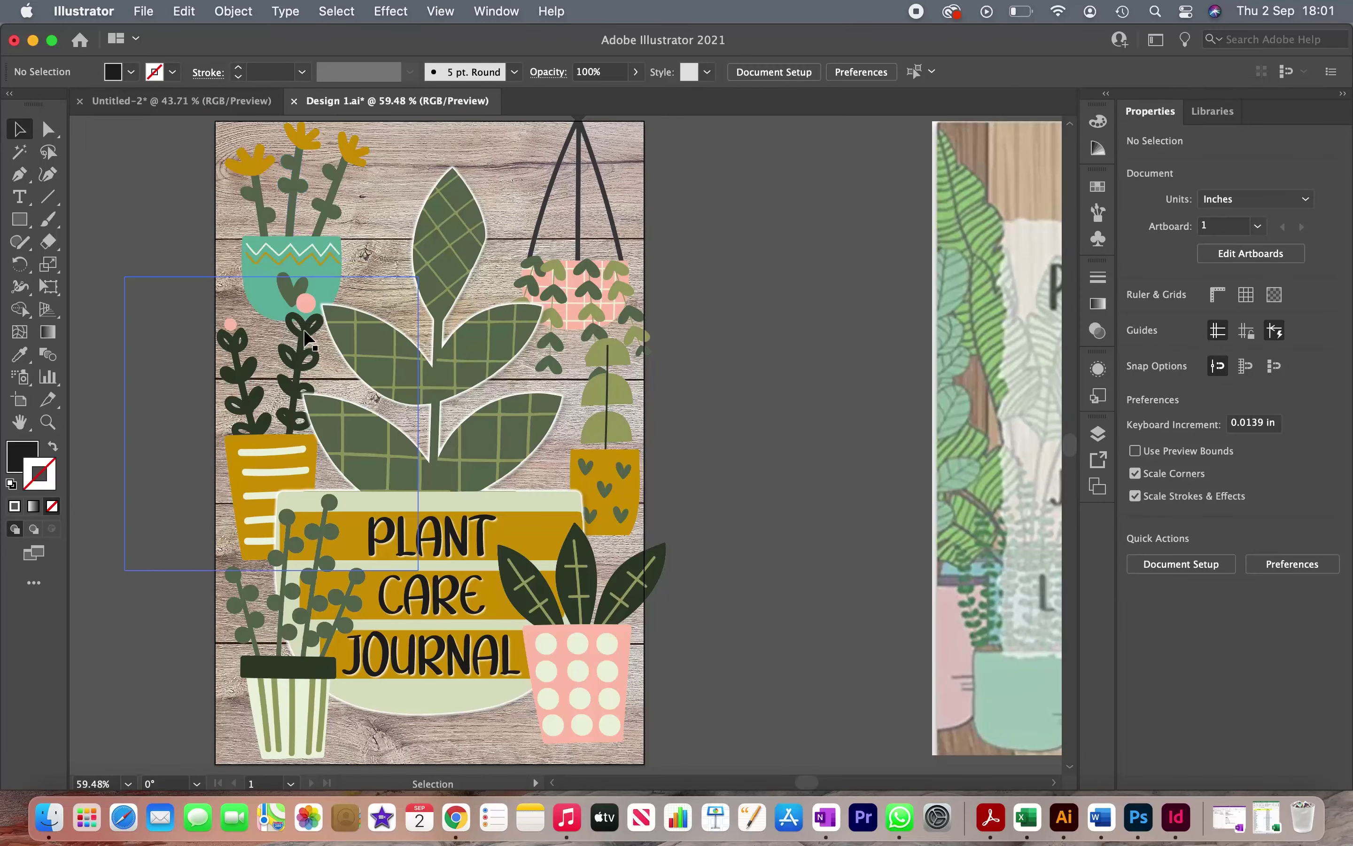
pyautogui.click(313, 331)
pyautogui.press('Down')
pyautogui.press('Down')
pyautogui.press('Down')
pyautogui.press('Down')
pyautogui.press('Down')
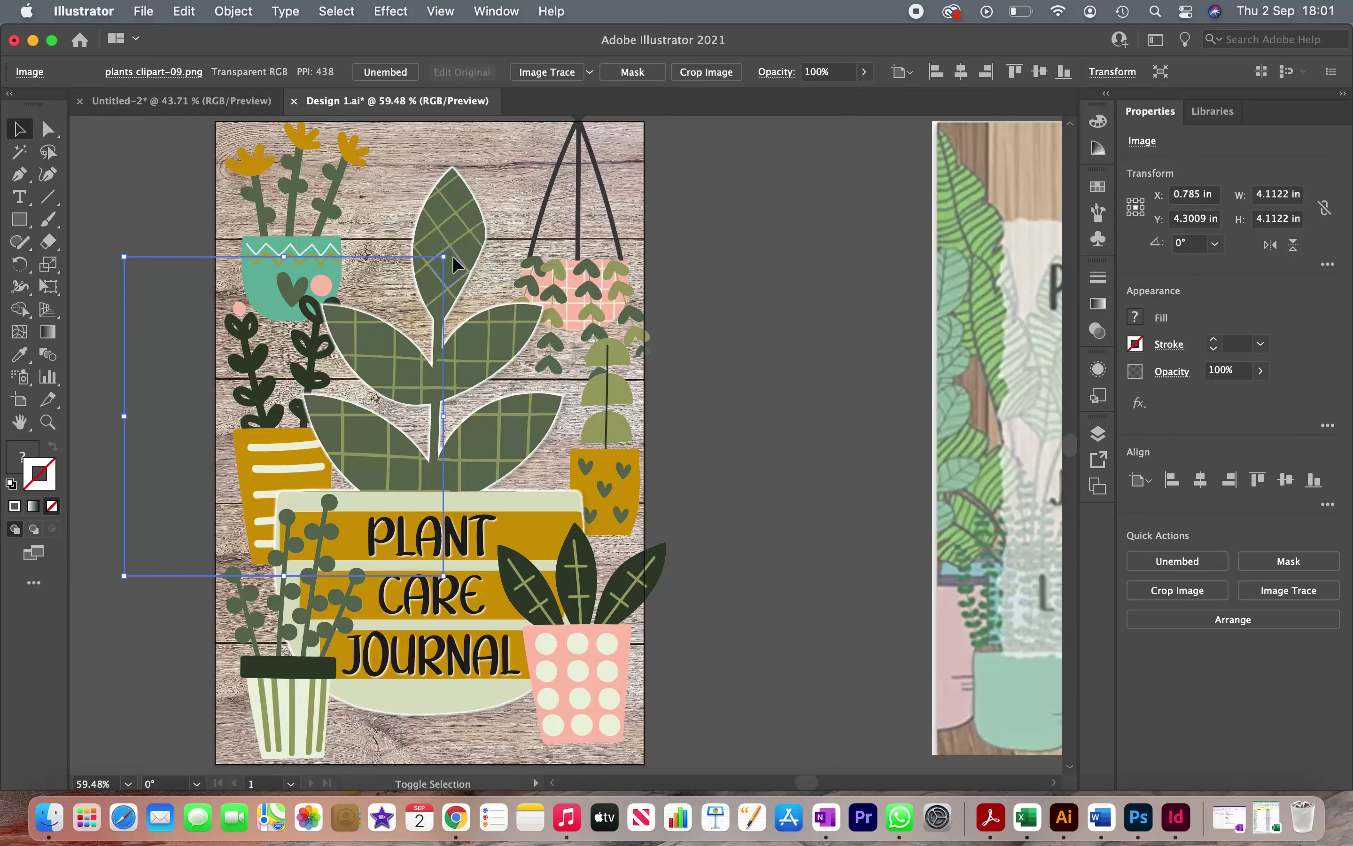
pyautogui.click(330, 210)
pyautogui.scroll(3, 330, 210)
pyautogui.moveTo(327, 202); pyautogui.dragTo(329, 120)
pyautogui.click(380, 151)
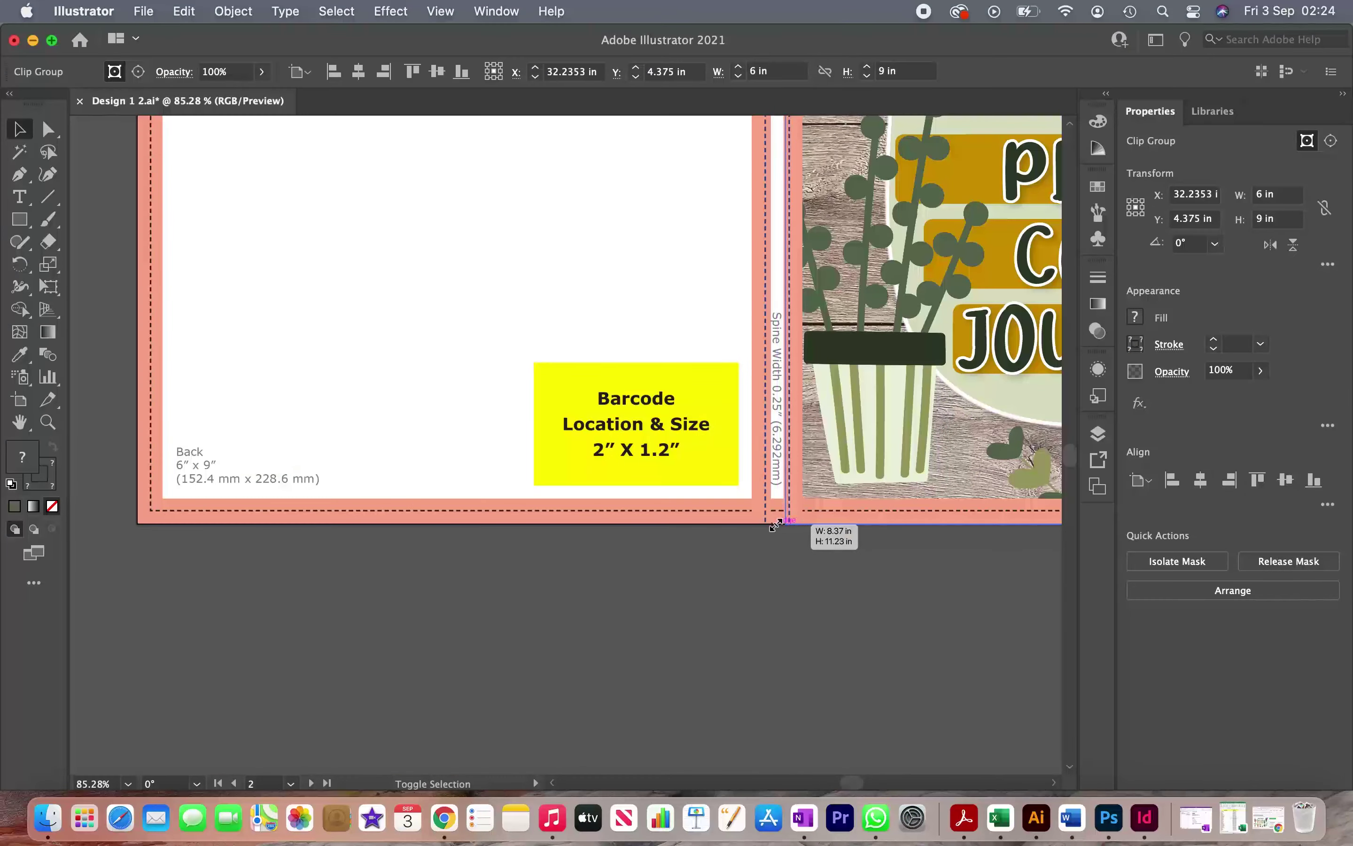
# Stretch the front cover clip group to the template edge and view the full wrap.
pyautogui.moveTo(795, 538); pyautogui.dragTo(795, 537)
pyautogui.scroll(2, 817, 550)
pyautogui.click(817, 549)
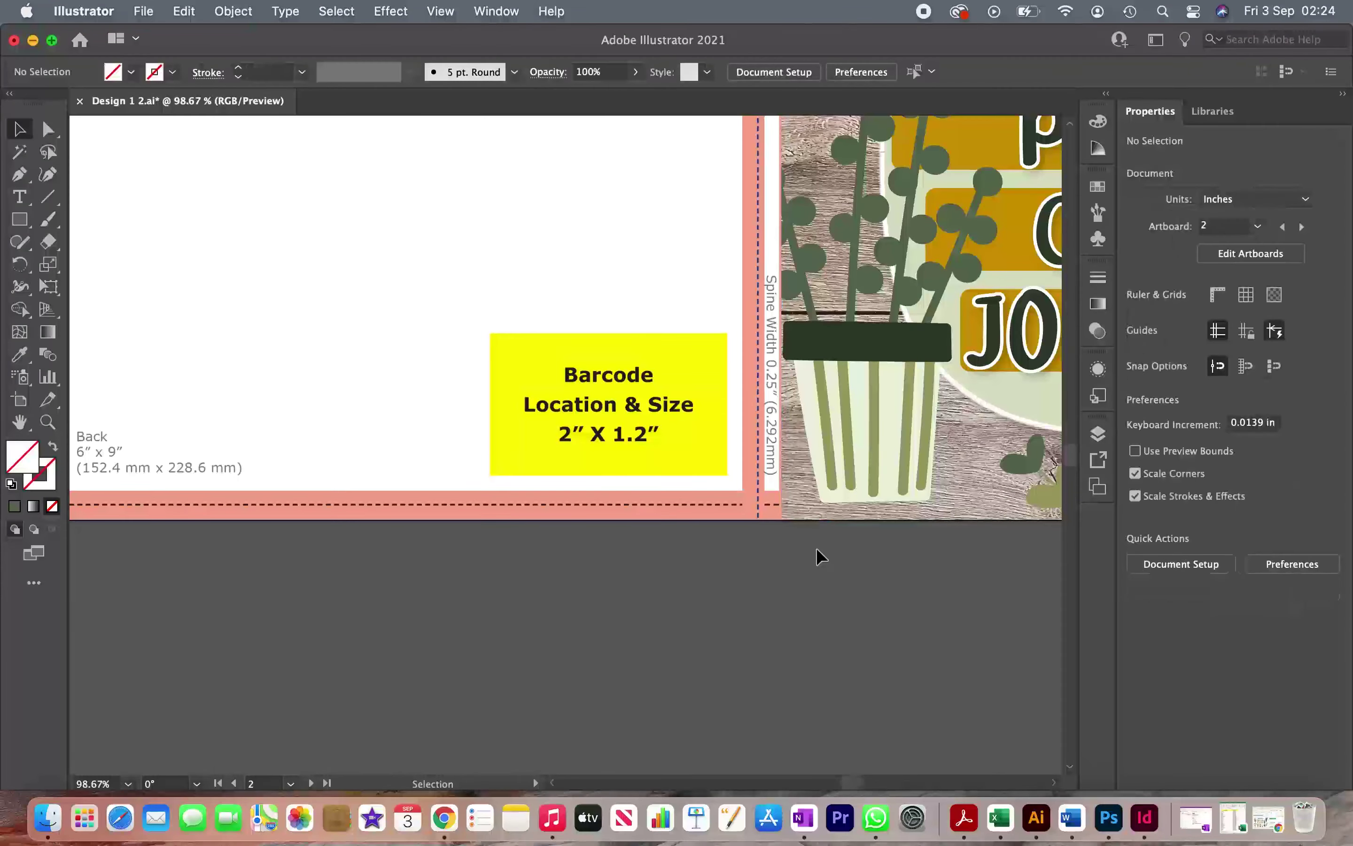
pyautogui.scroll(8, 817, 549)
pyautogui.scroll(-8, 816, 552)
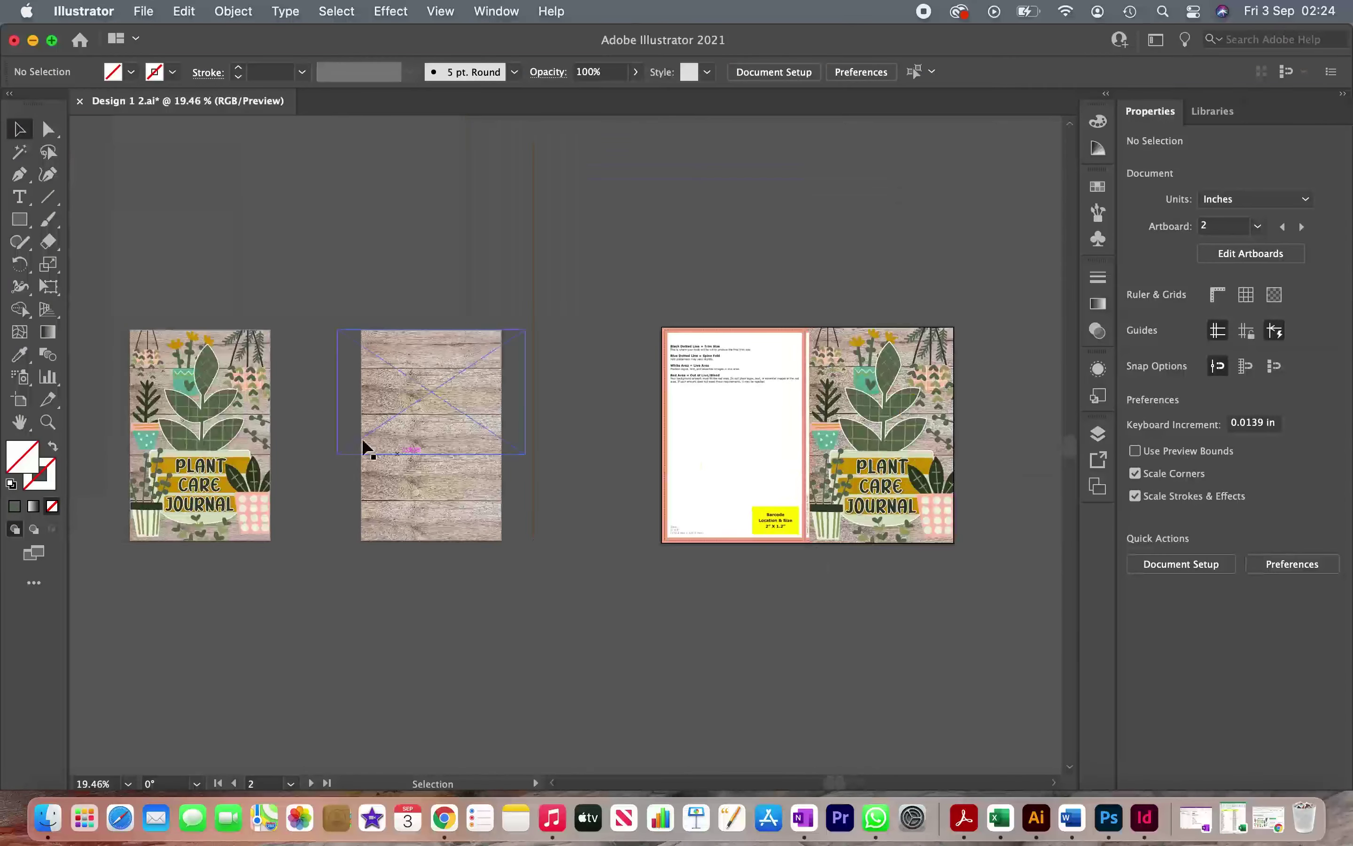